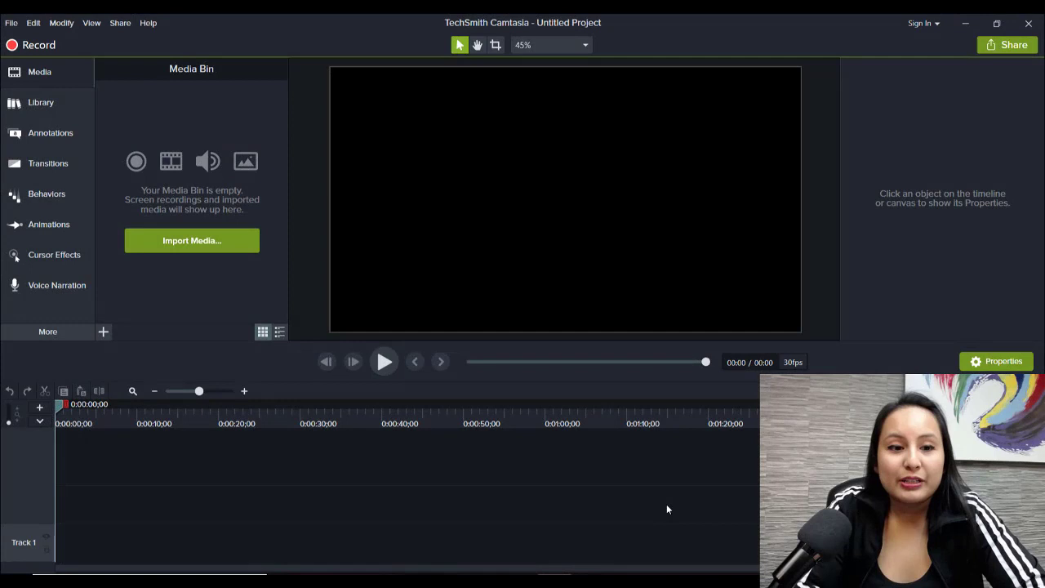
# Show the Annotations callouts and filter the callout list to the Basic style.
pyautogui.click(56, 134)
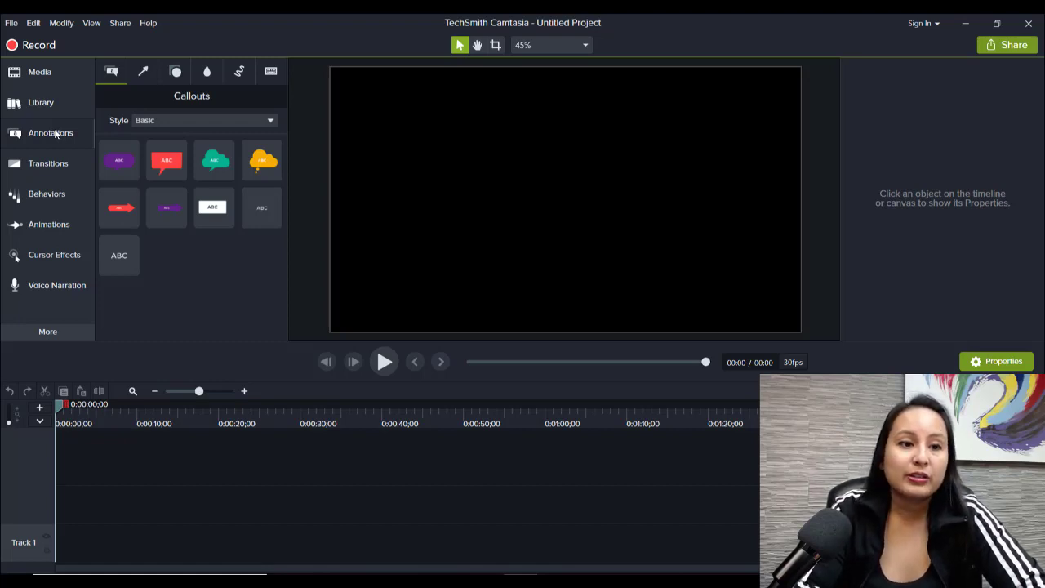
pyautogui.click(33, 72)
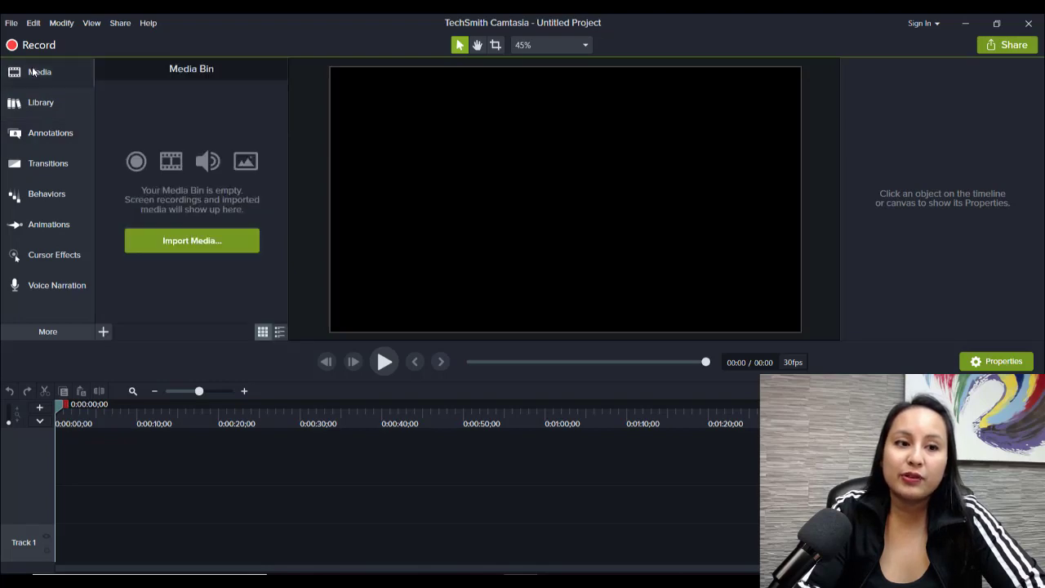
pyautogui.click(31, 135)
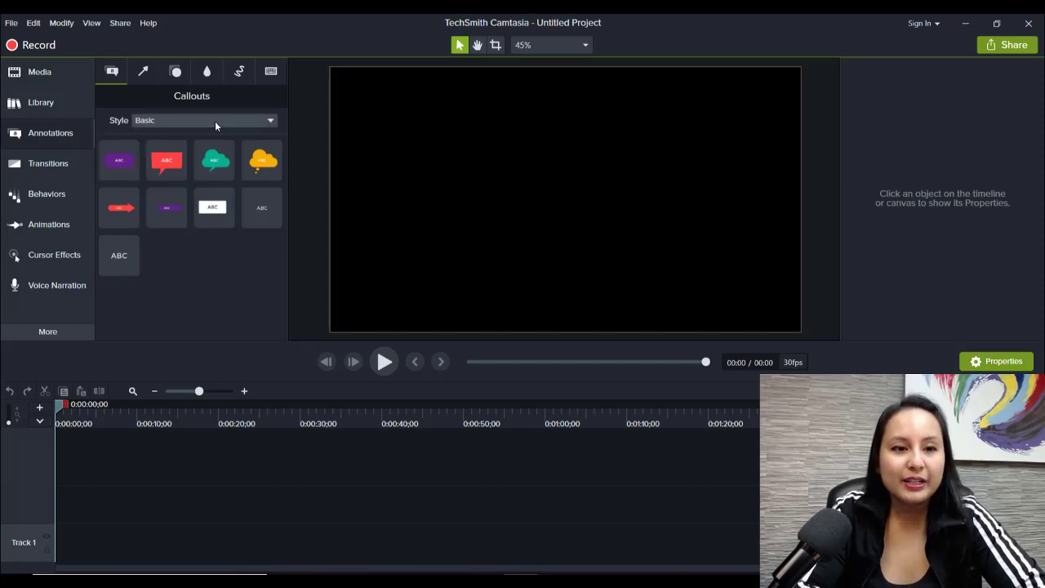
pyautogui.click(168, 124)
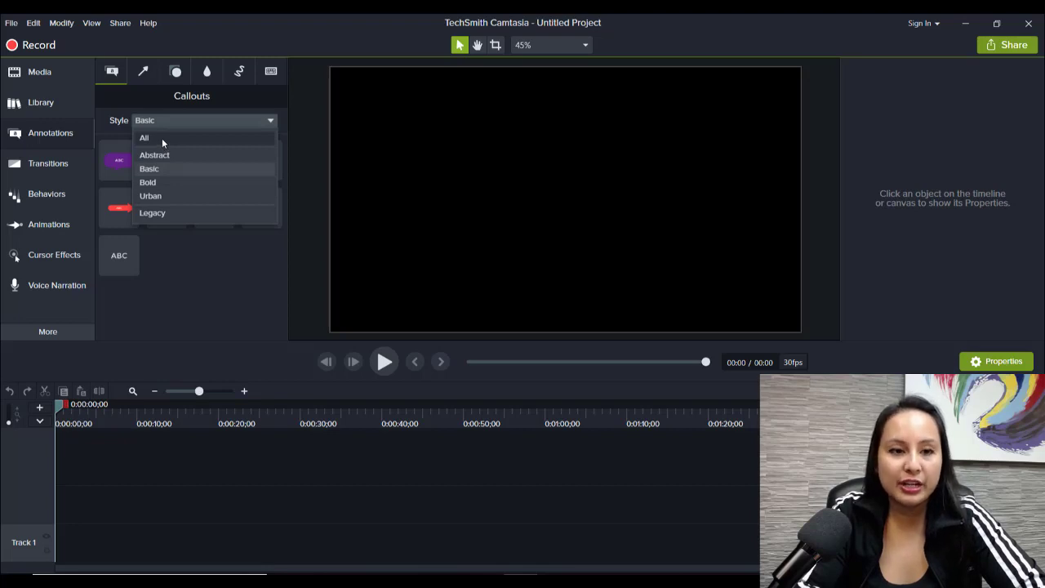
pyautogui.click(162, 138)
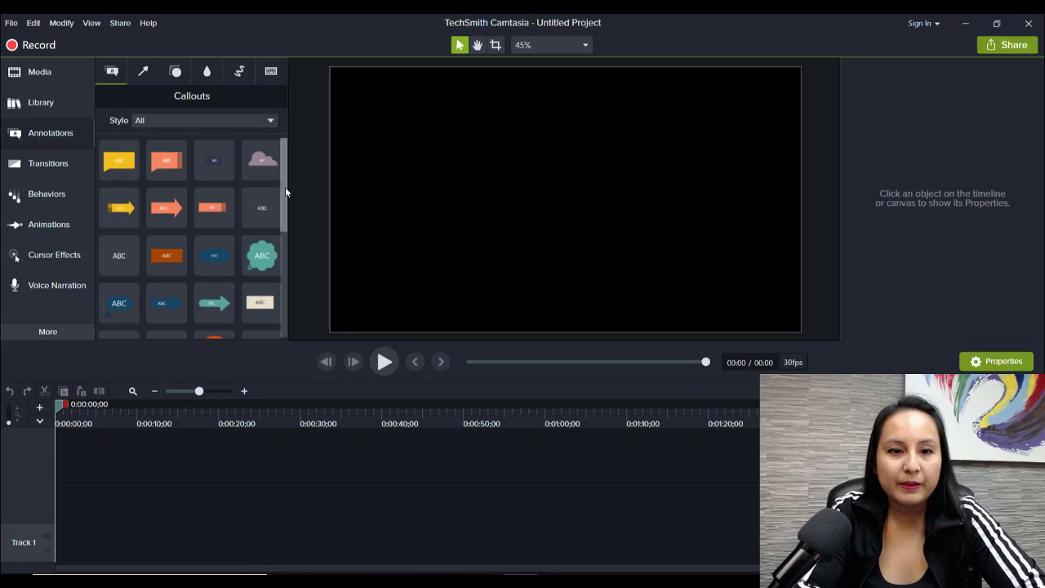
pyautogui.moveTo(285, 187)
pyautogui.mouseDown()
pyautogui.moveTo(269, 320)
pyautogui.moveTo(271, 191)
pyautogui.mouseUp()
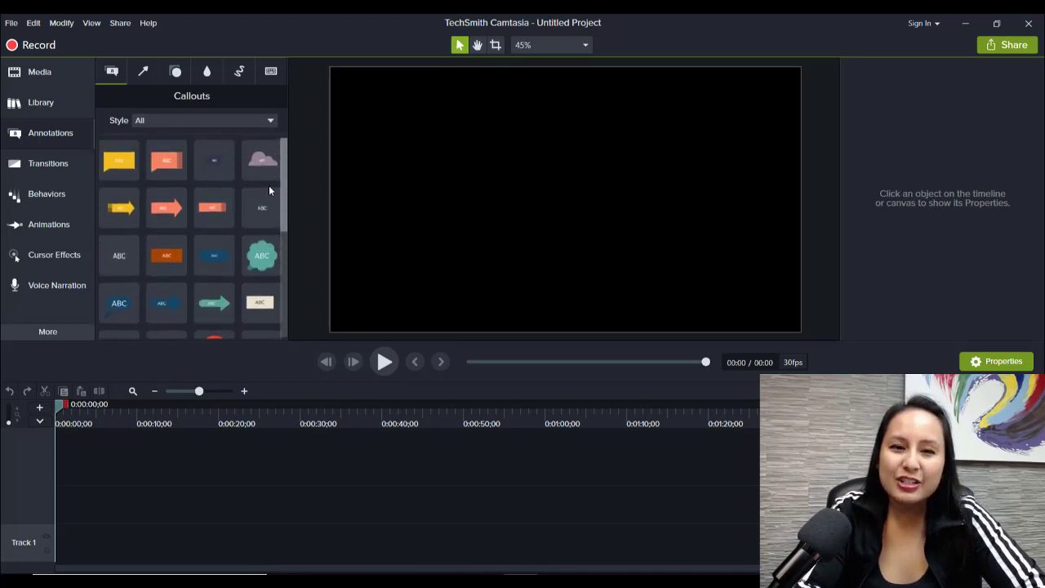
pyautogui.click(203, 120)
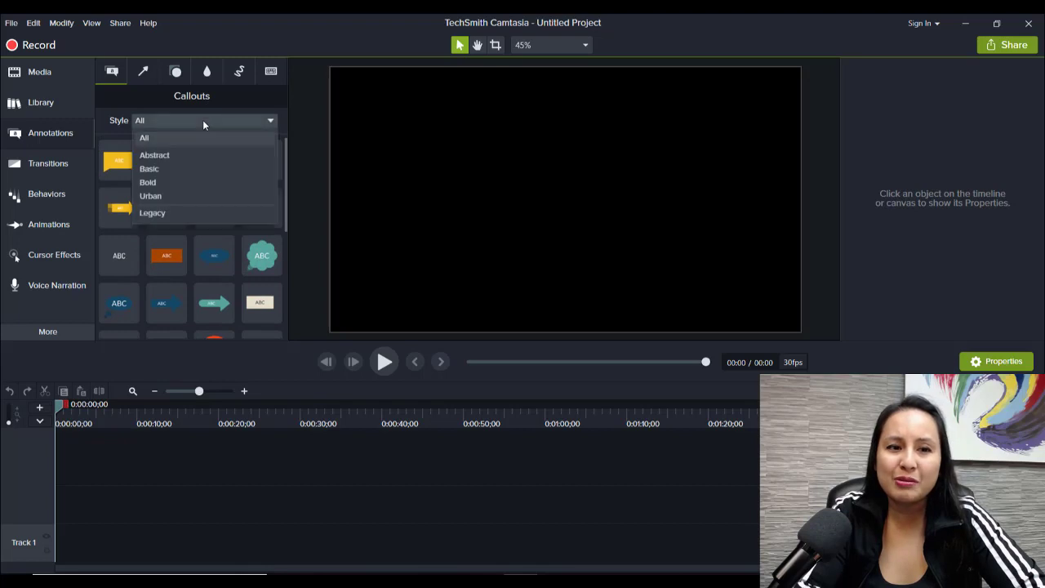
pyautogui.click(191, 168)
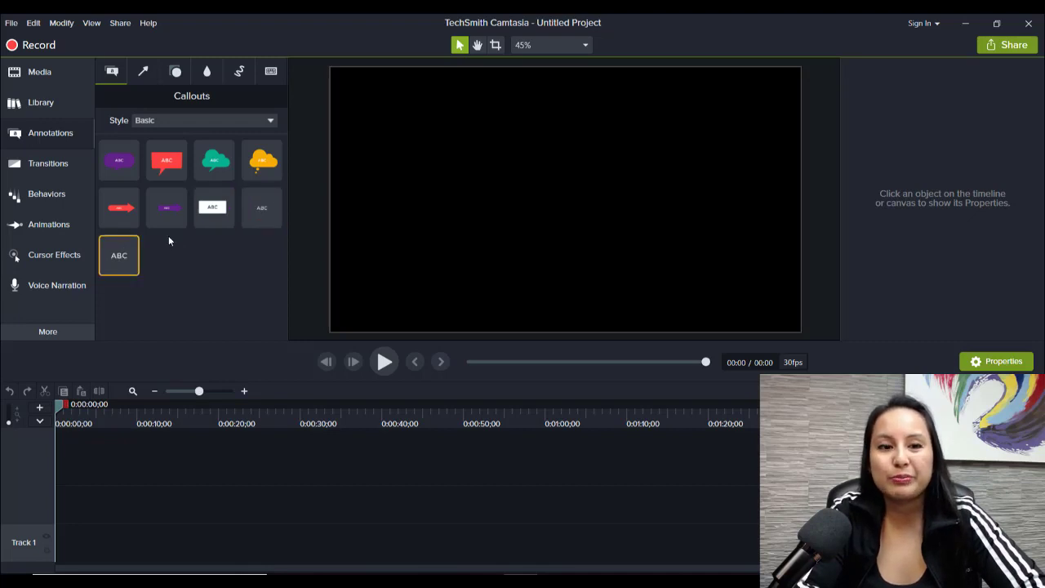
# Add the ABC text callout to Track 2, plus a second test callout on Track 3, moved up-left.
pyautogui.moveTo(117, 258); pyautogui.dragTo(44, 501)
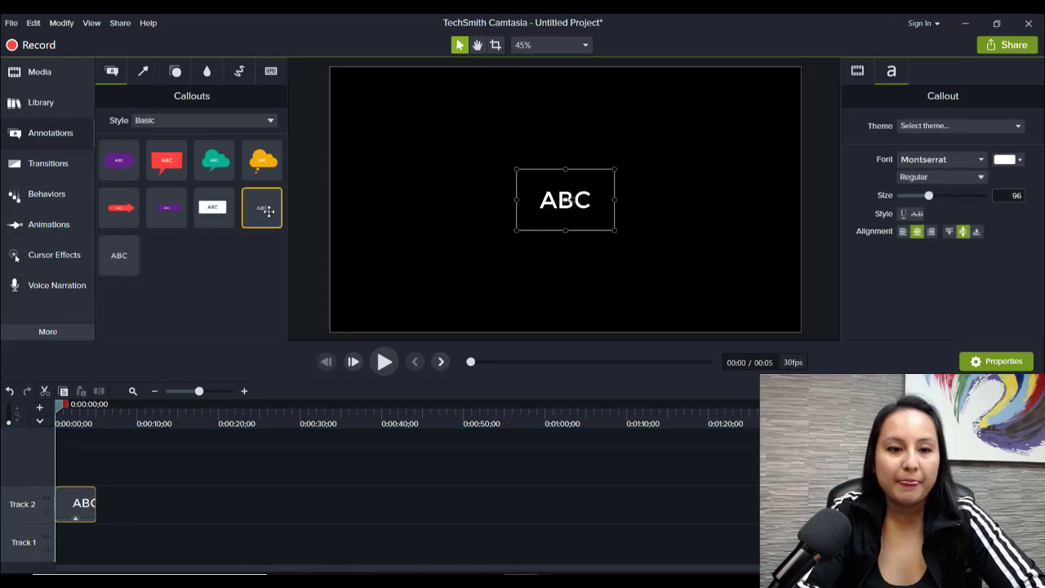
pyautogui.moveTo(128, 422); pyautogui.dragTo(47, 464)
pyautogui.moveTo(524, 199); pyautogui.dragTo(449, 164)
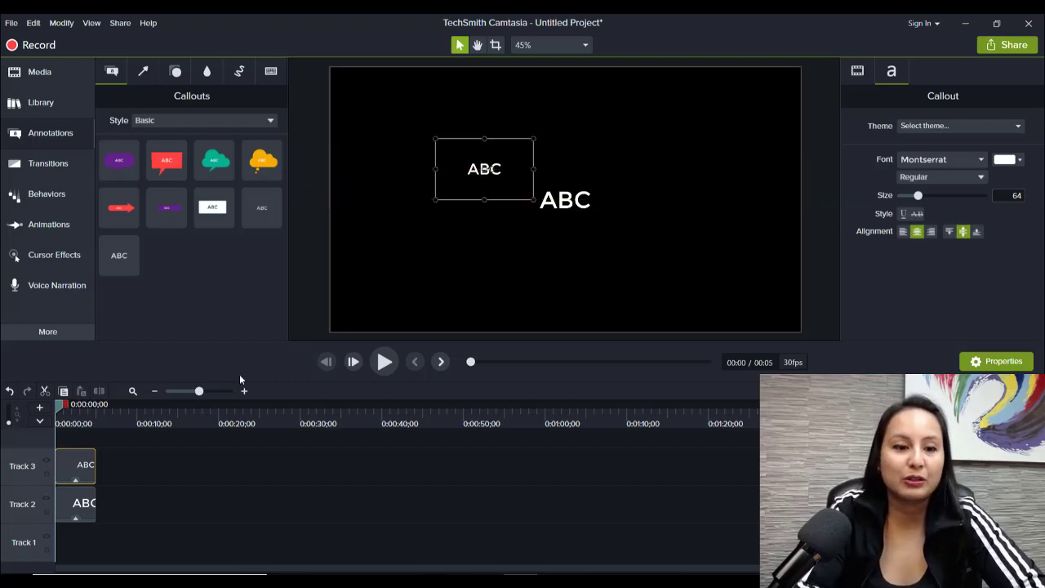
# Delete the Track 3 test callout, put the playhead at 0:00:01;16, and select the Track 2 clip.
pyautogui.click(101, 476)
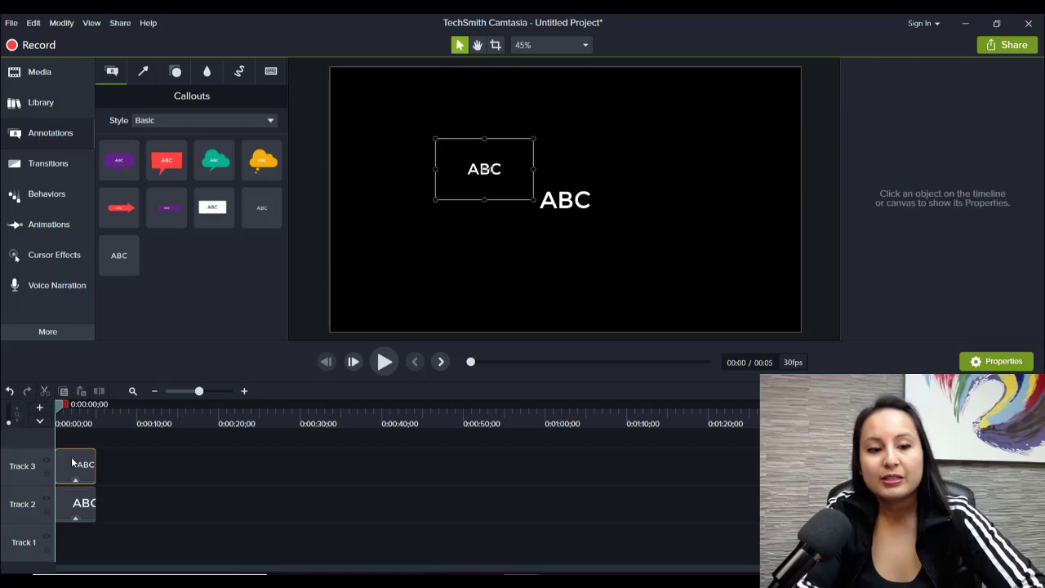
pyautogui.click(71, 463)
pyautogui.press('Delete')
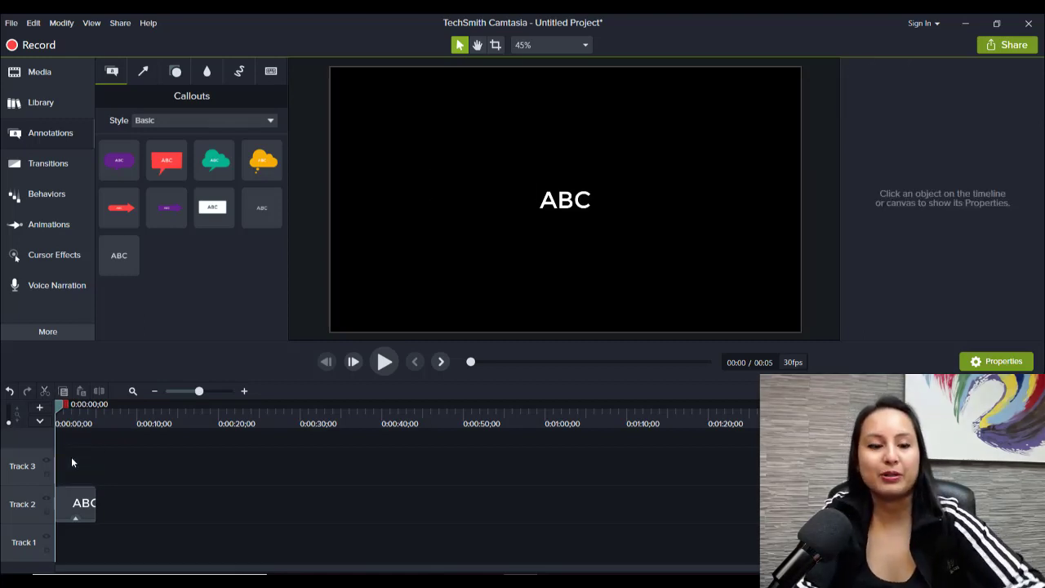
pyautogui.click(69, 426)
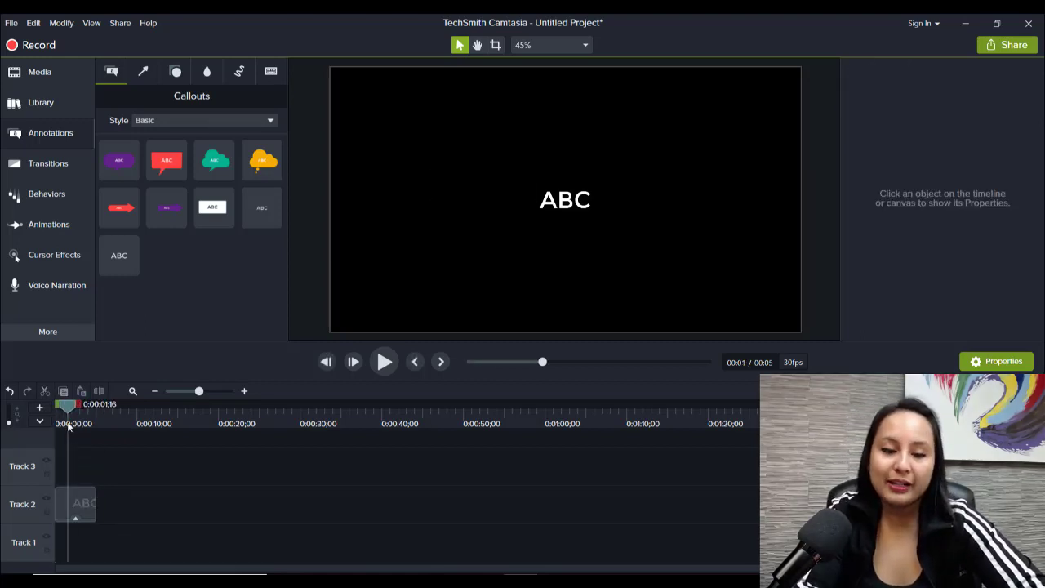
pyautogui.click(82, 508)
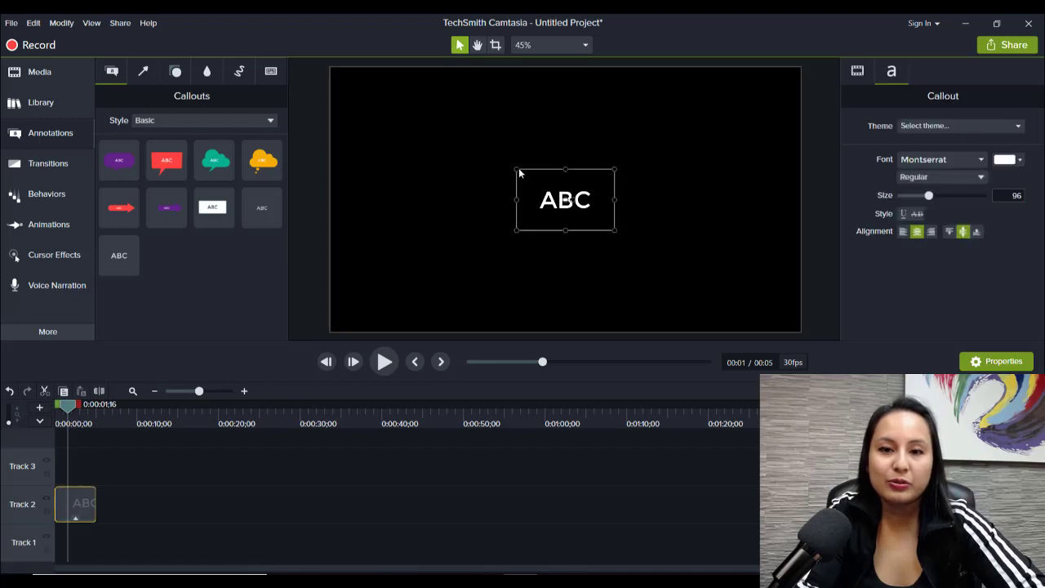
# Replace the ABC text with 'Hi my name is Jewel' and widen the box to both canvas edges.
pyautogui.doubleClick(552, 203)
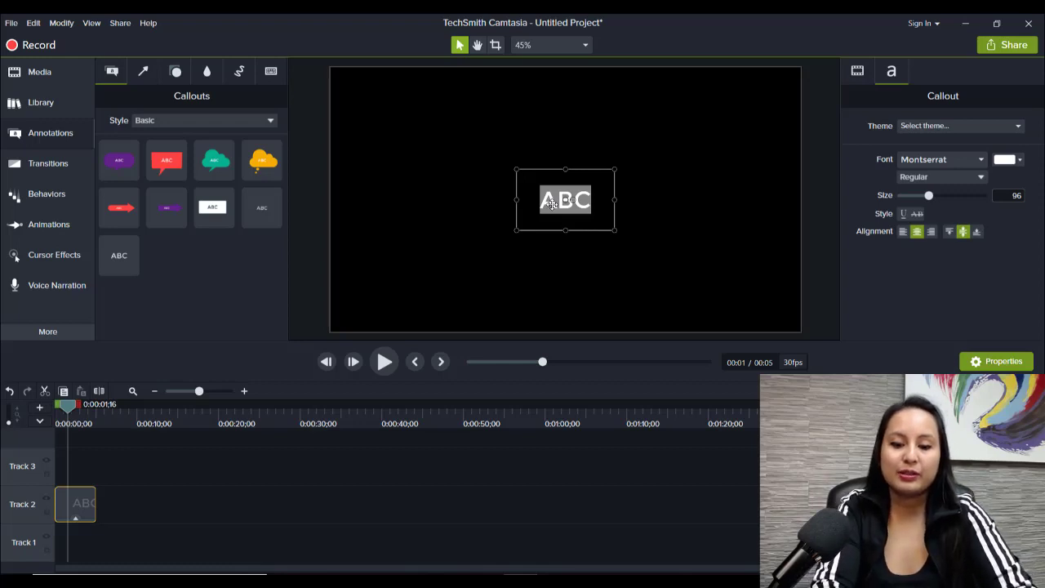
pyautogui.write('Hi my na')
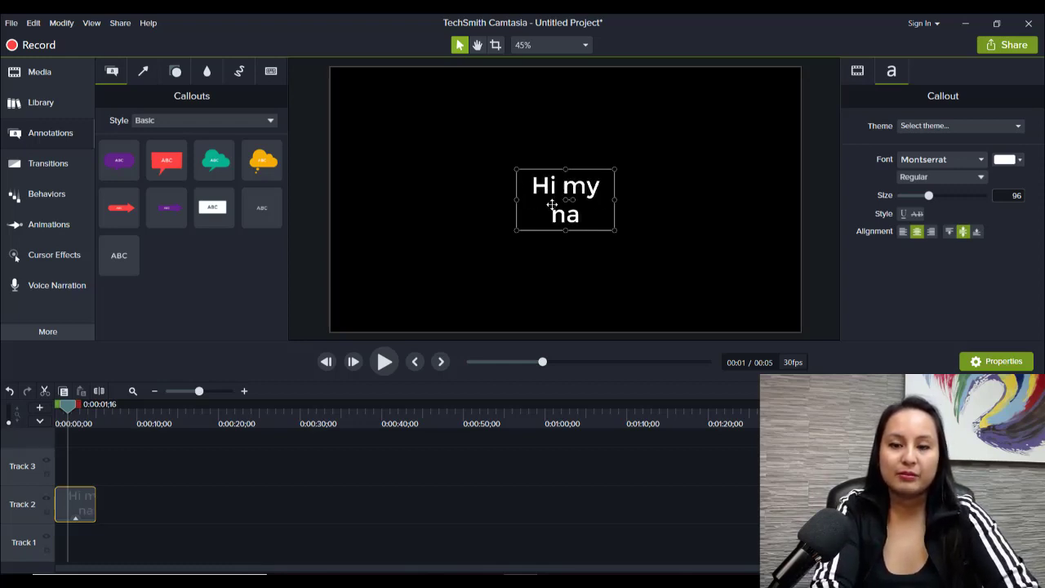
pyautogui.write('me is')
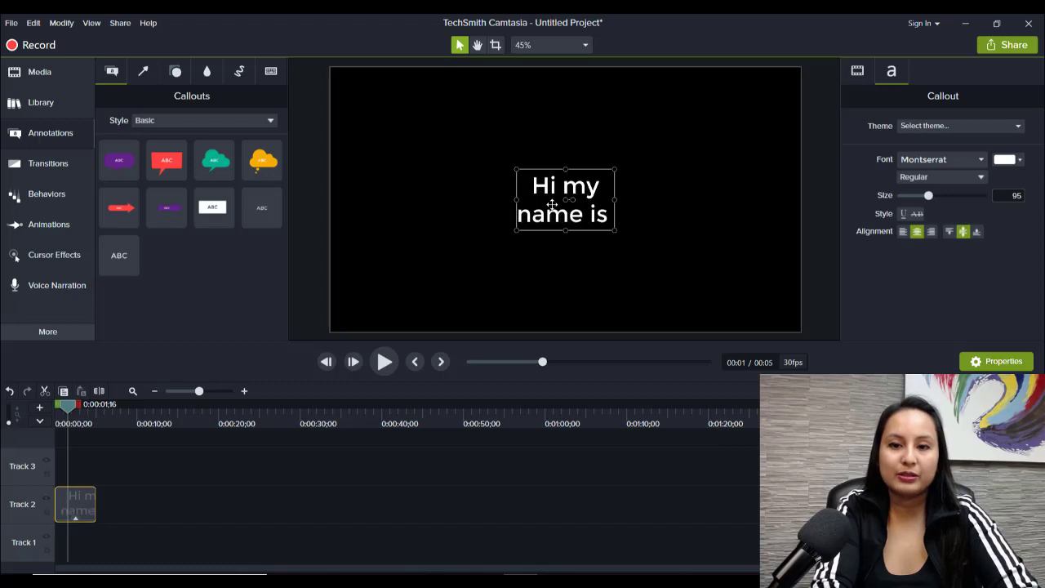
pyautogui.write(' Jewel')
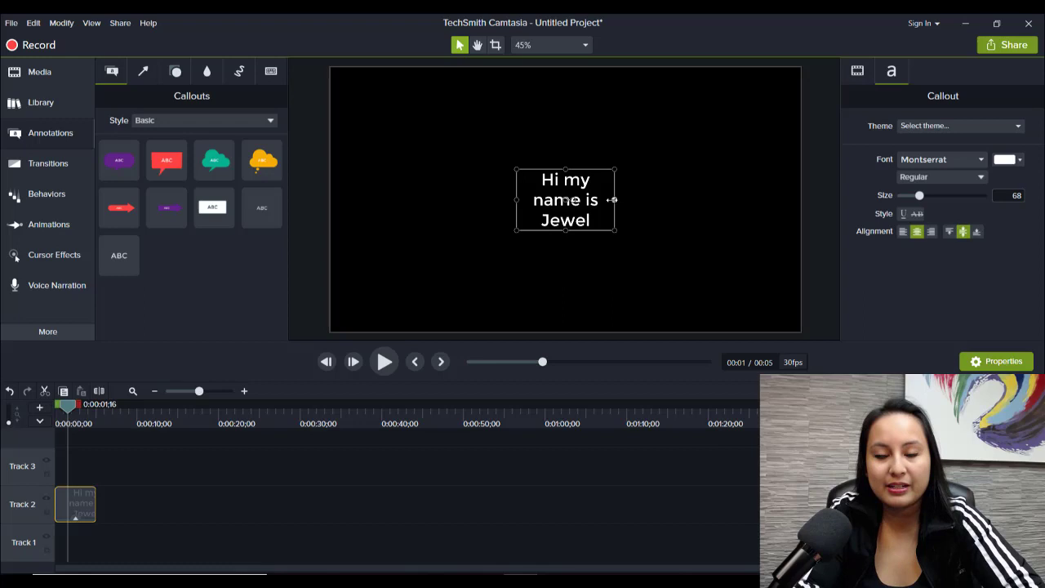
pyautogui.moveTo(613, 199); pyautogui.dragTo(791, 193)
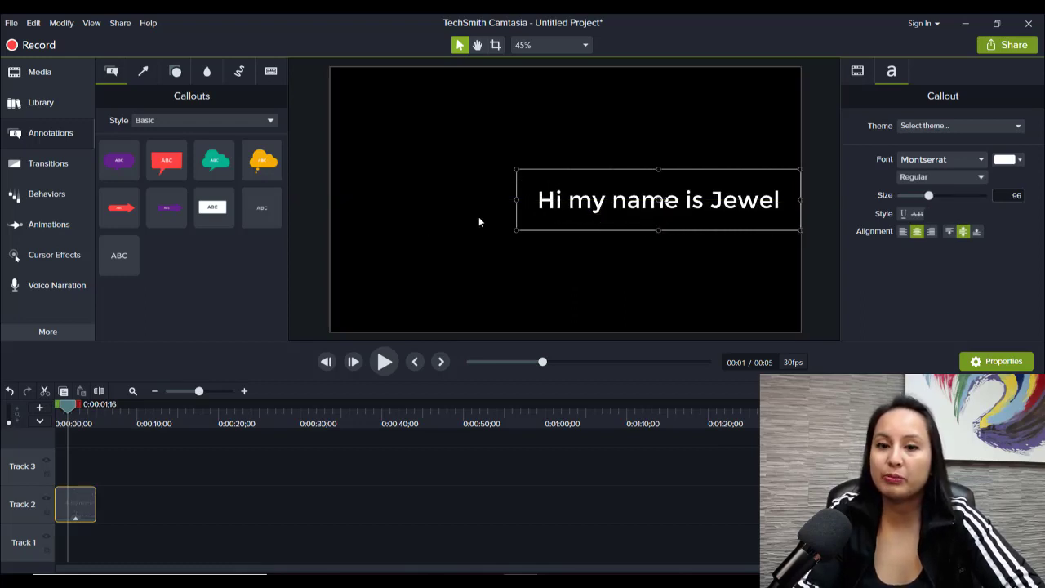
pyautogui.moveTo(518, 198); pyautogui.dragTo(330, 196)
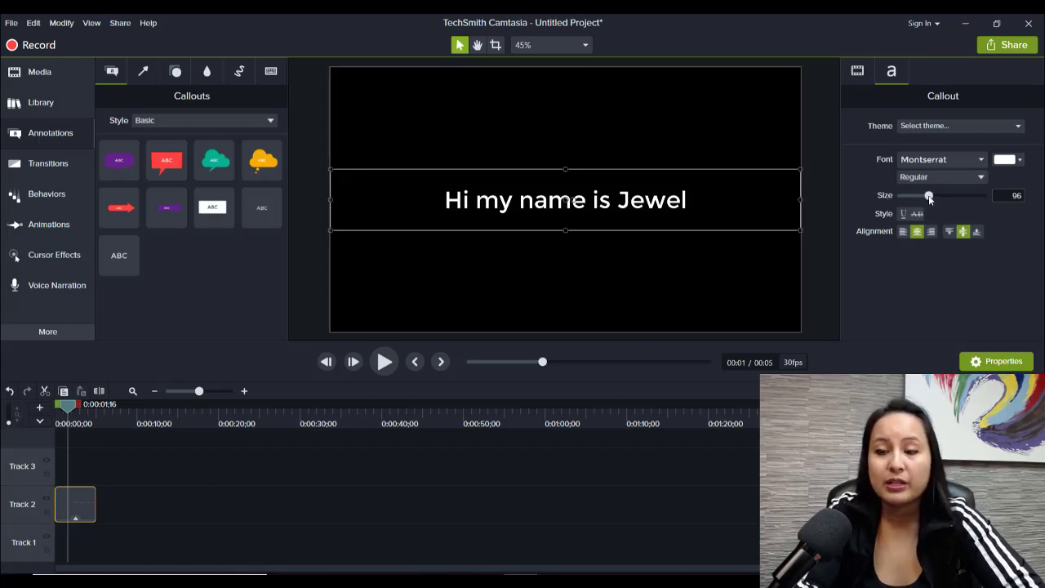
# Set the callout text Size to 101.
pyautogui.moveTo(930, 199)
pyautogui.mouseDown()
pyautogui.moveTo(918, 195)
pyautogui.moveTo(988, 204)
pyautogui.moveTo(915, 197)
pyautogui.moveTo(932, 199)
pyautogui.mouseUp()
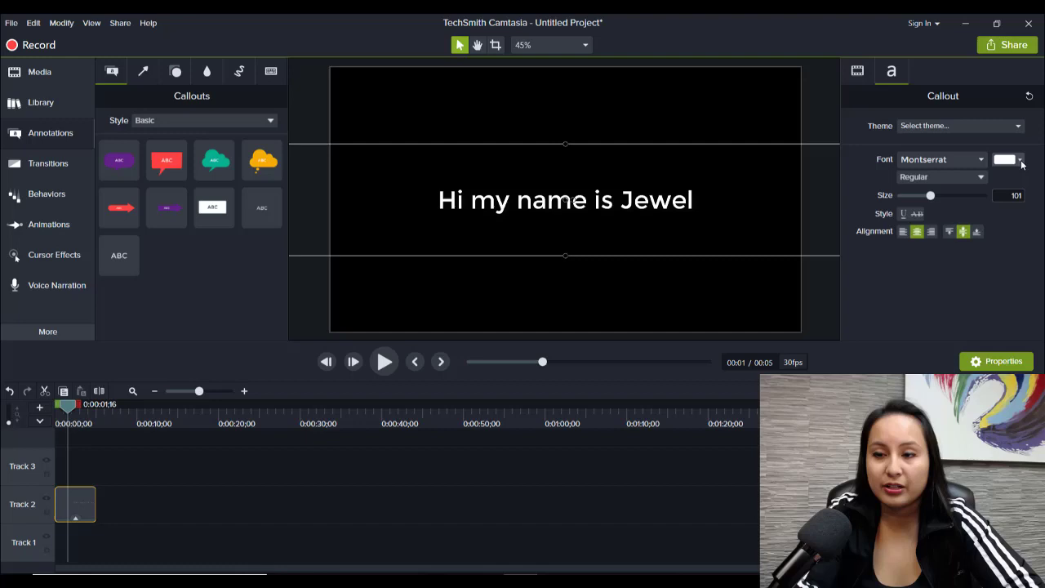
# Colour all the callout text light purple, hex #8330F4, then reselect it.
pyautogui.doubleClick(621, 205)
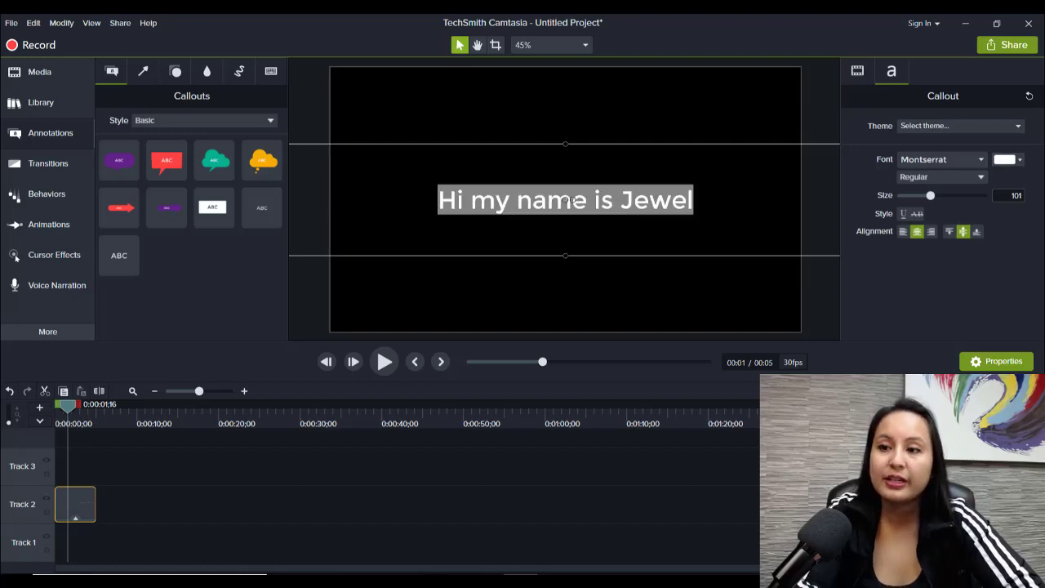
pyautogui.click(1019, 160)
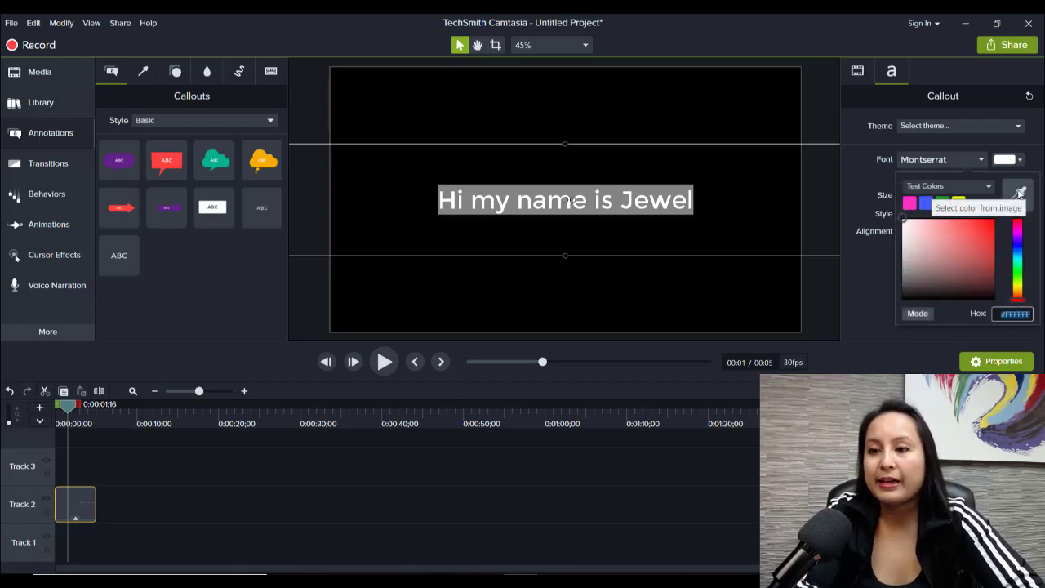
pyautogui.click(1017, 238)
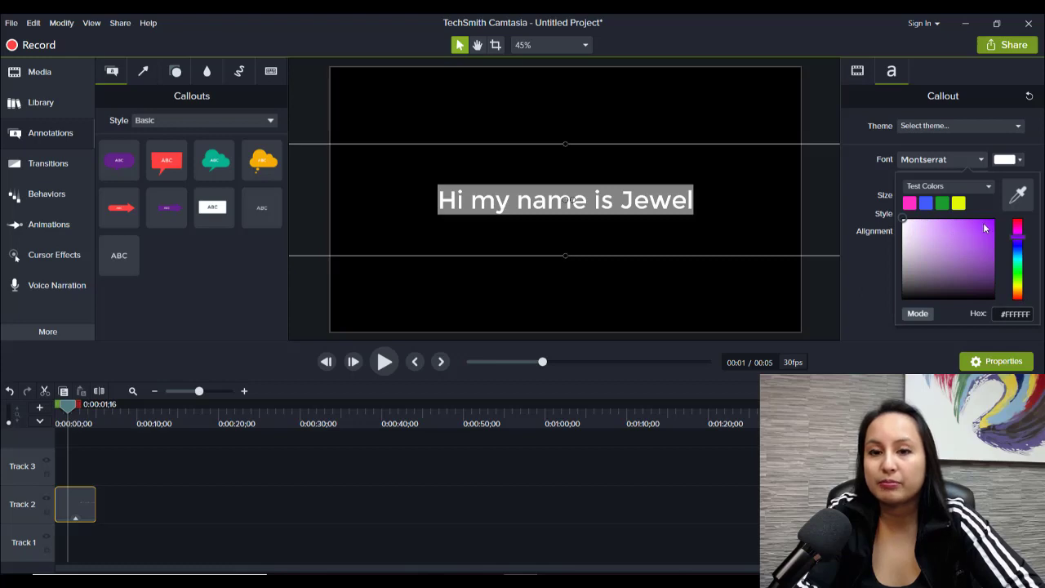
pyautogui.click(986, 229)
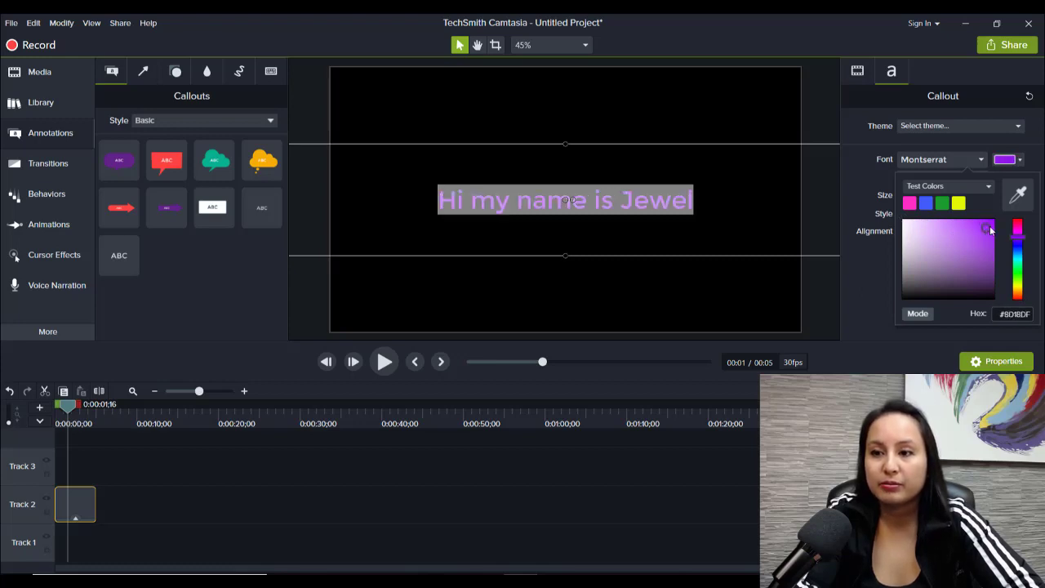
pyautogui.click(992, 225)
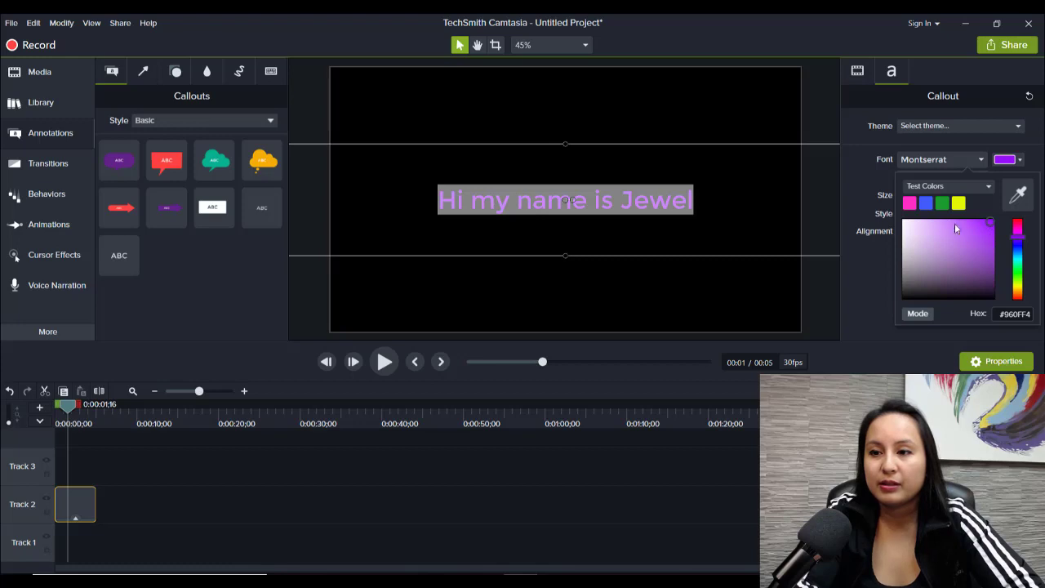
pyautogui.click(1016, 242)
pyautogui.click(1016, 242)
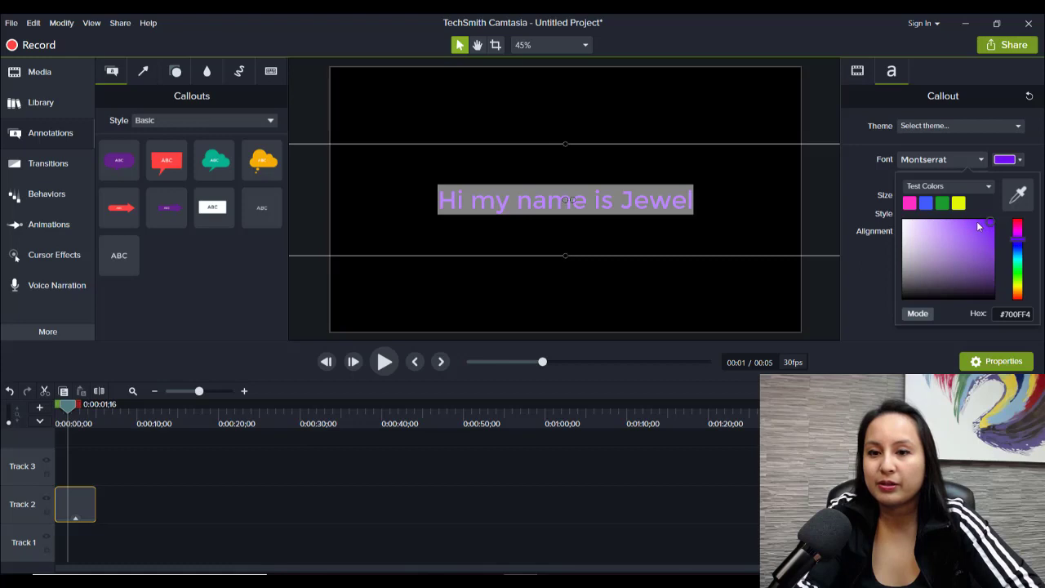
pyautogui.click(978, 223)
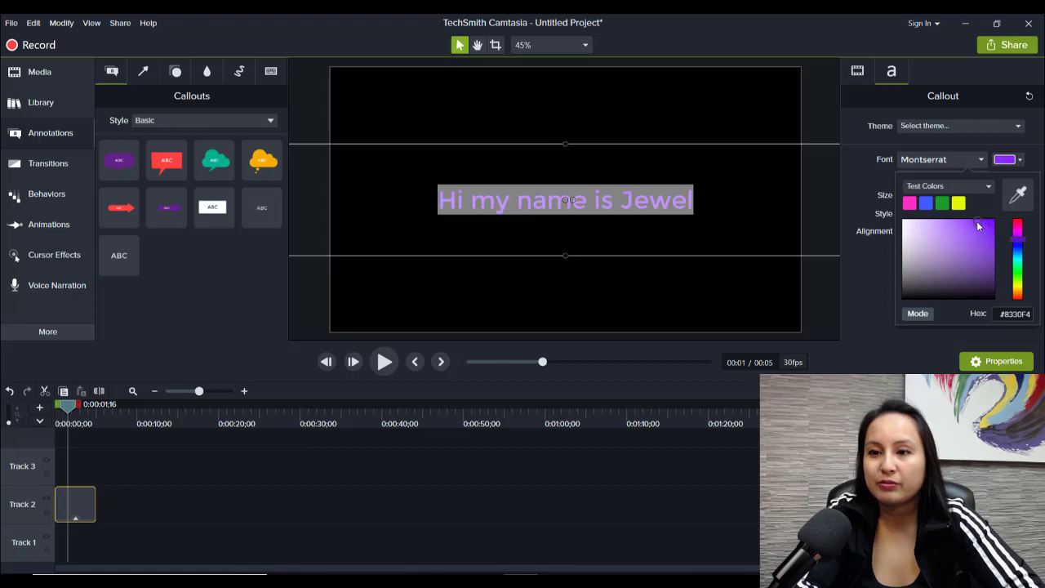
pyautogui.click(828, 283)
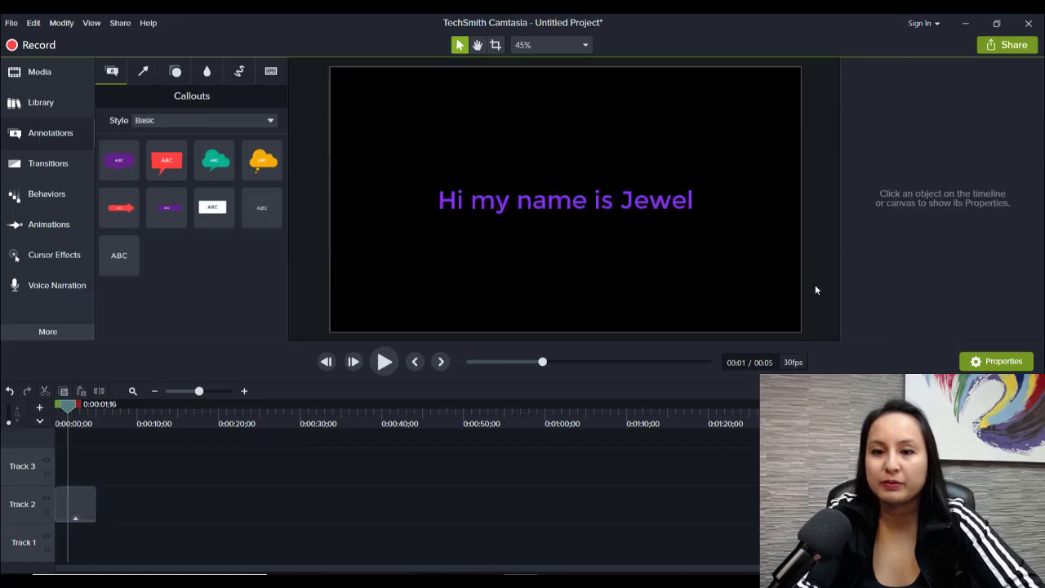
pyautogui.click(607, 204)
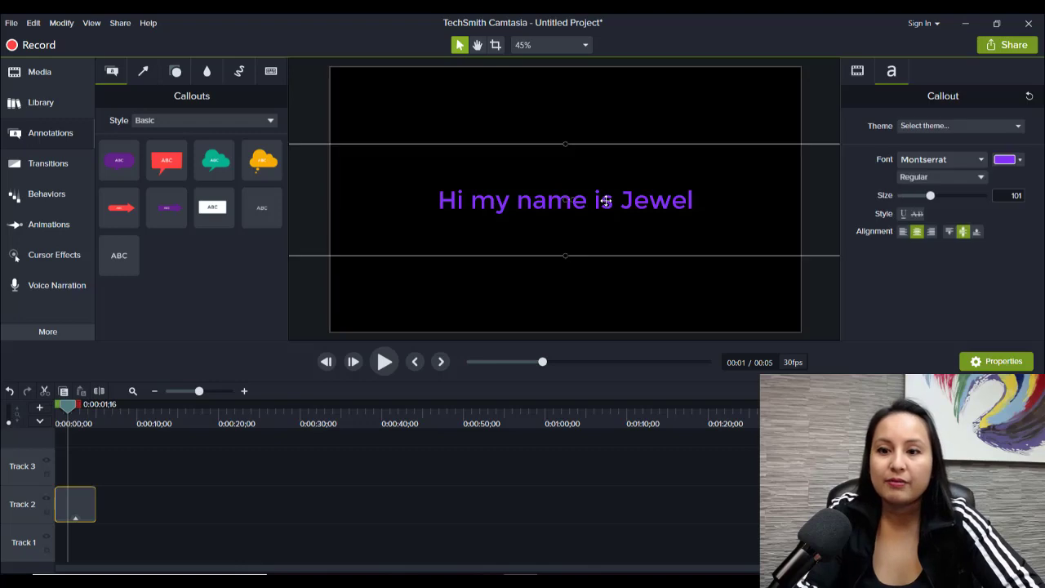
# Set the text colour to coral red #FC4242, sampled from the red speech-bubble callout.
pyautogui.click(1019, 160)
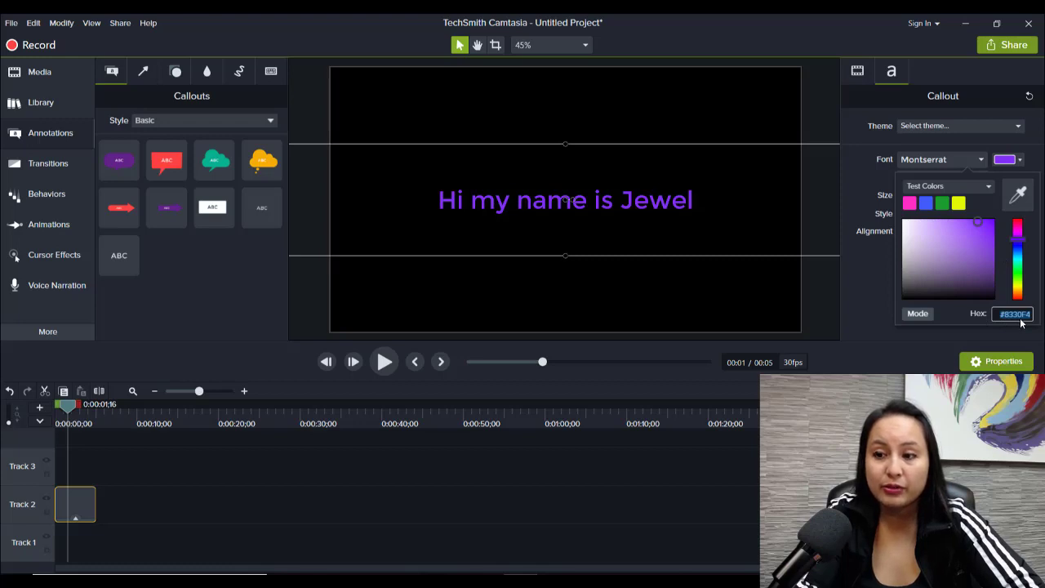
pyautogui.click(918, 313)
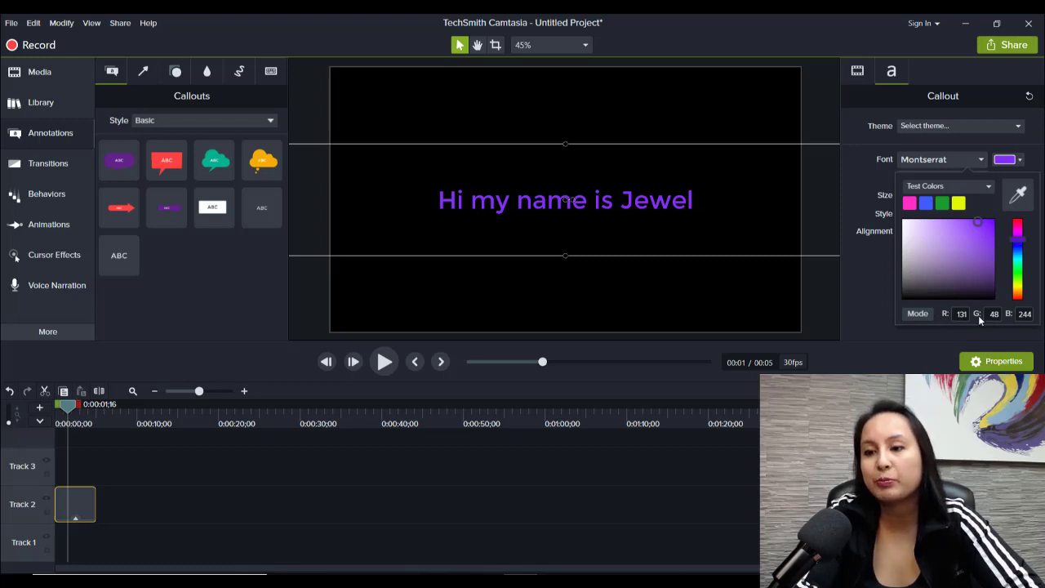
pyautogui.click(917, 315)
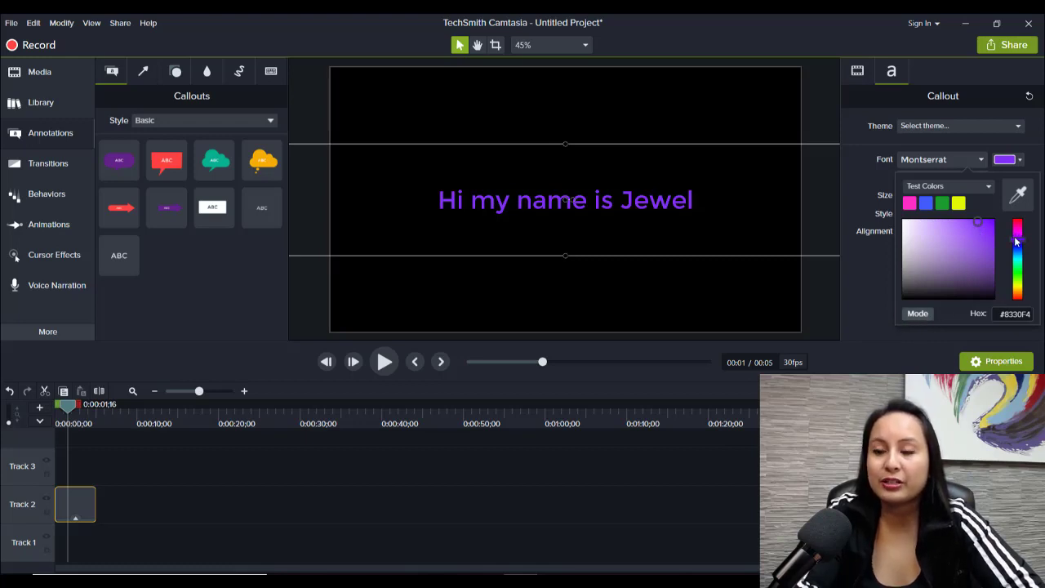
pyautogui.moveTo(1017, 242)
pyautogui.mouseDown()
pyautogui.moveTo(1016, 274)
pyautogui.moveTo(1017, 219)
pyautogui.moveTo(1015, 252)
pyautogui.moveTo(945, 241)
pyautogui.mouseUp()
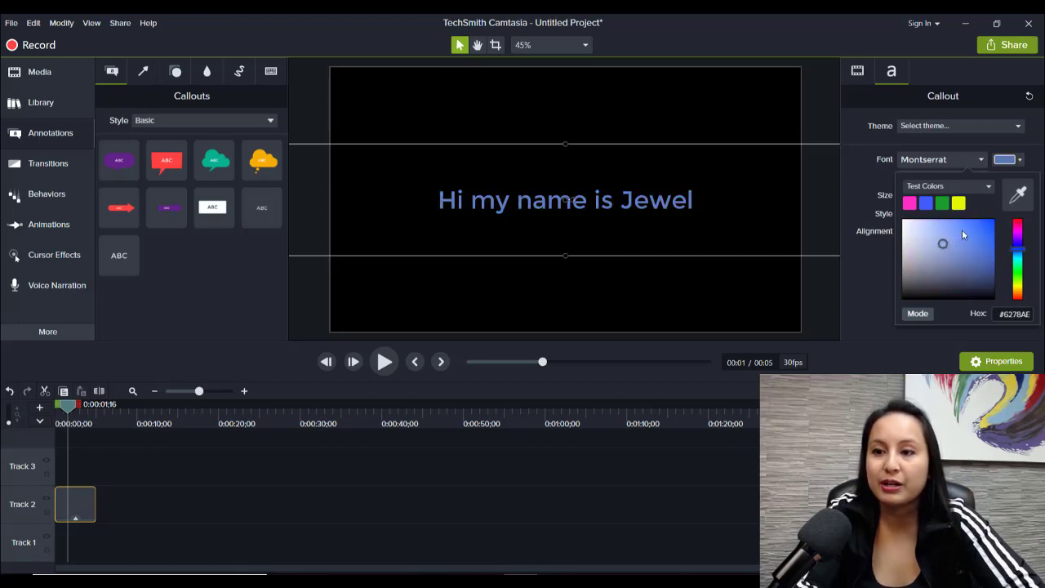
pyautogui.click(962, 232)
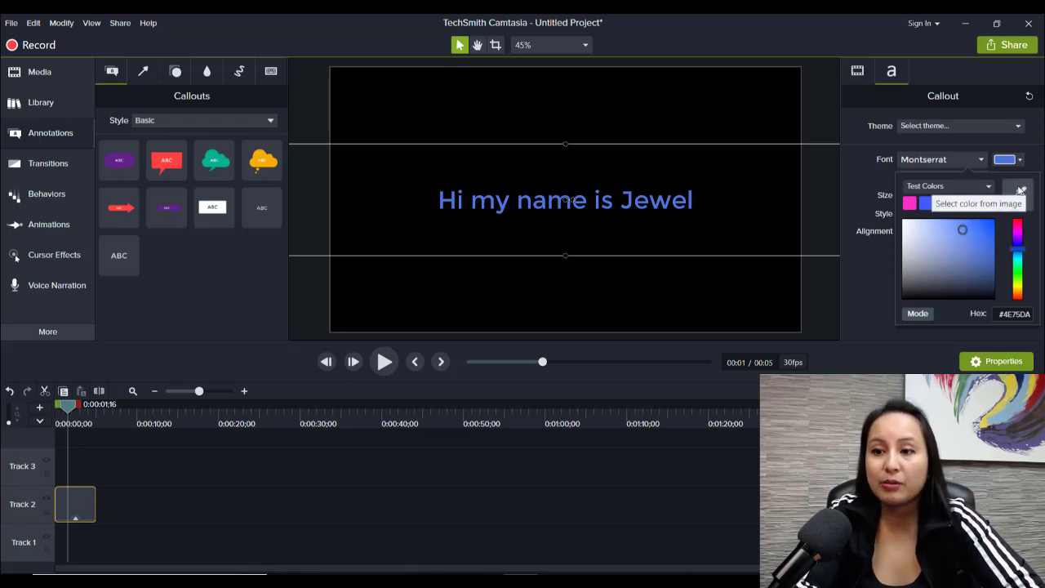
pyautogui.click(1021, 190)
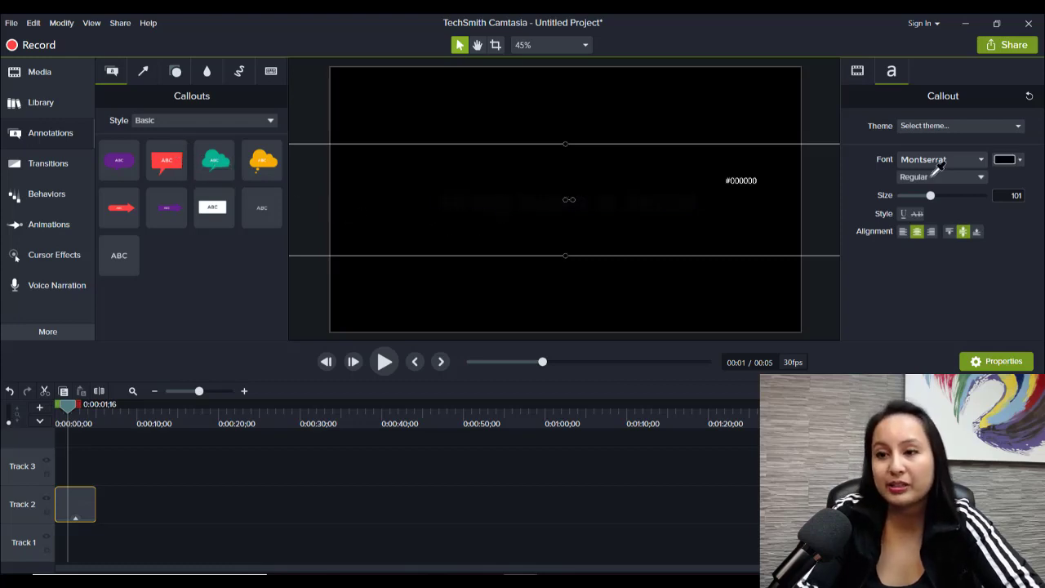
pyautogui.click(998, 162)
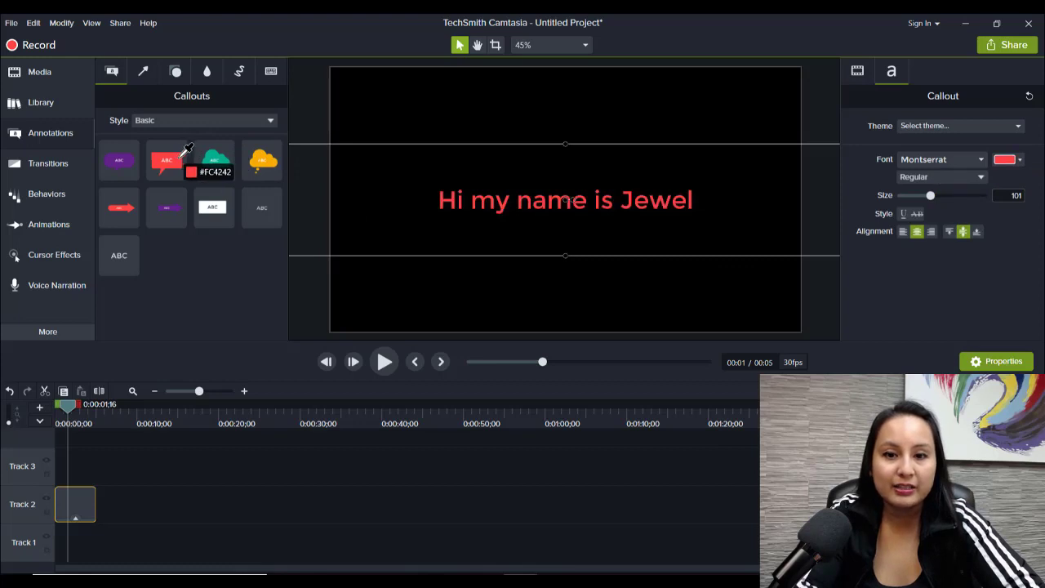
pyautogui.click(183, 151)
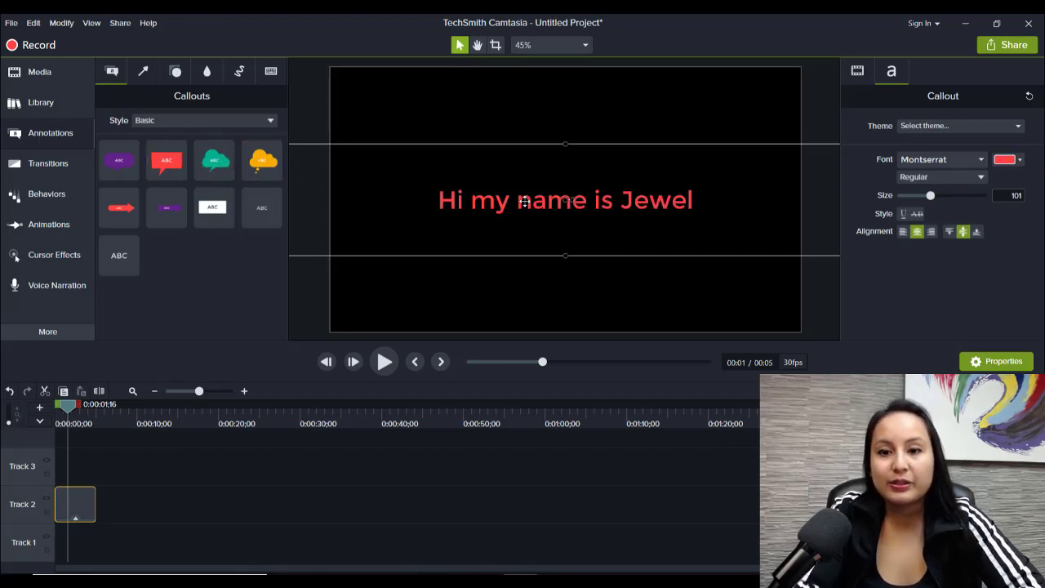
# Set the font to Arial Black, trying the Regular Italic, Bold and Bold Italic styles.
pyautogui.click(981, 161)
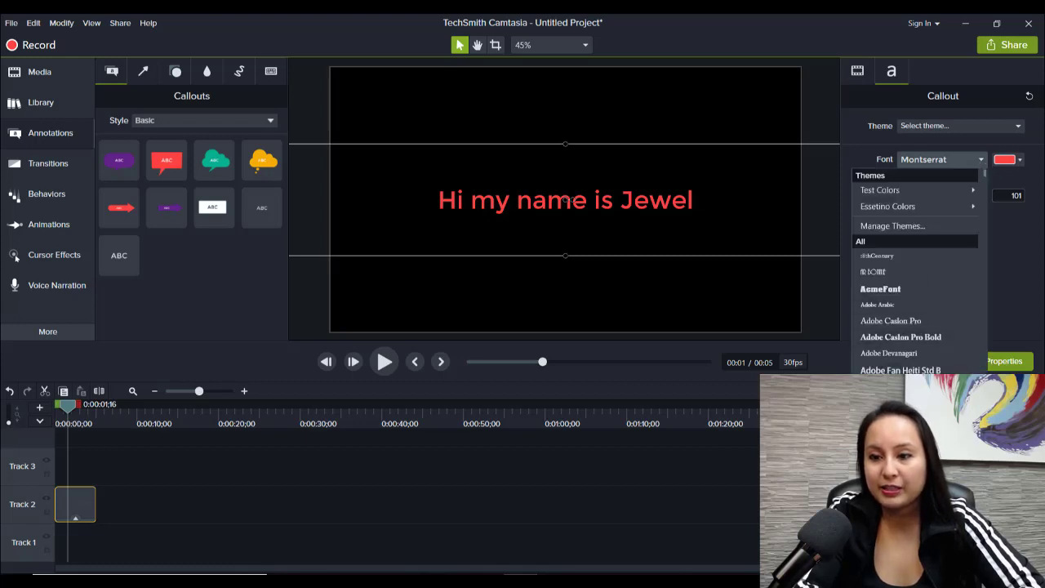
pyautogui.moveTo(985, 180); pyautogui.dragTo(985, 186)
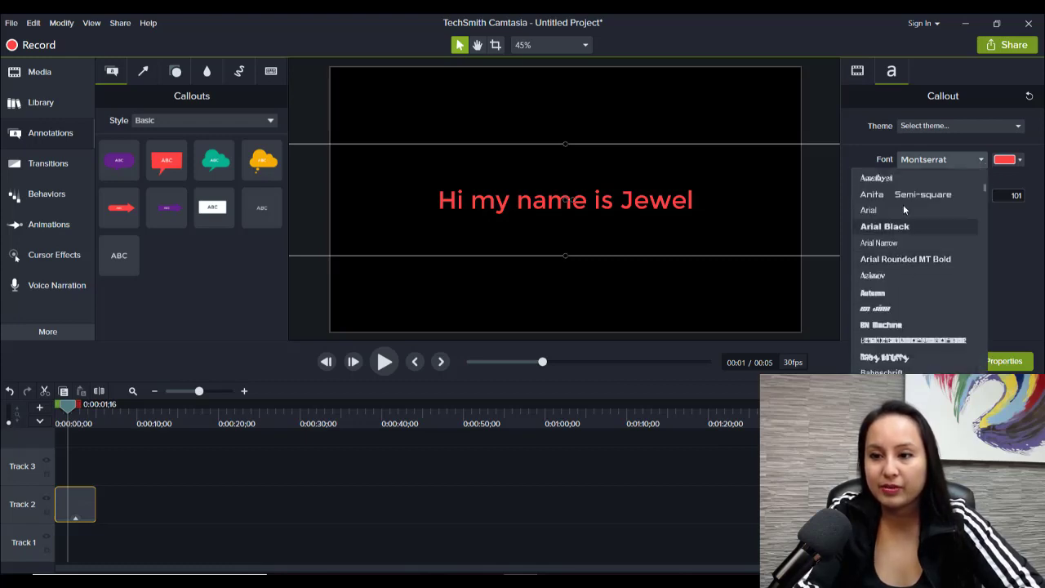
pyautogui.click(897, 223)
pyautogui.click(919, 178)
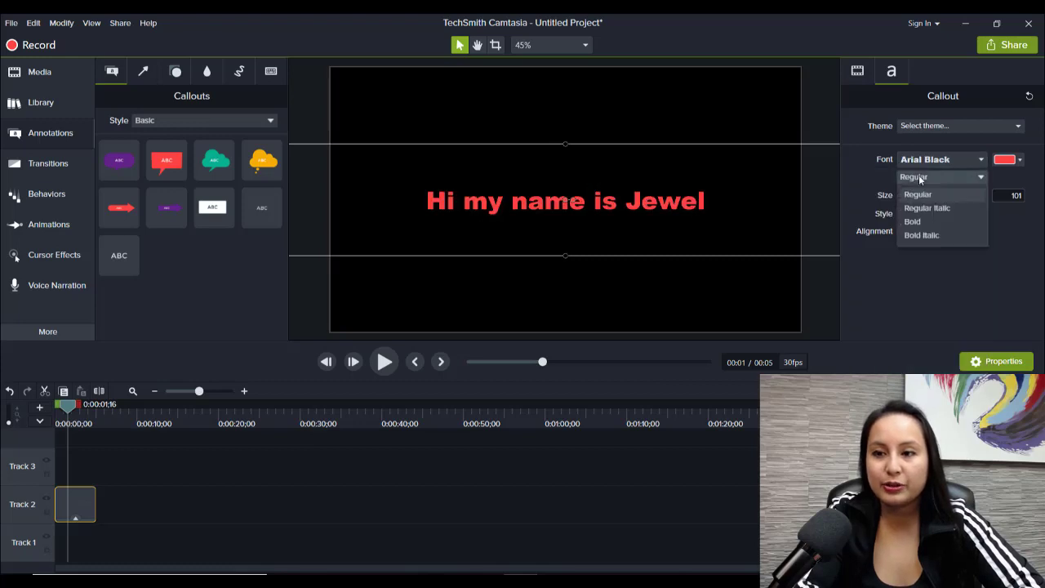
pyautogui.click(914, 210)
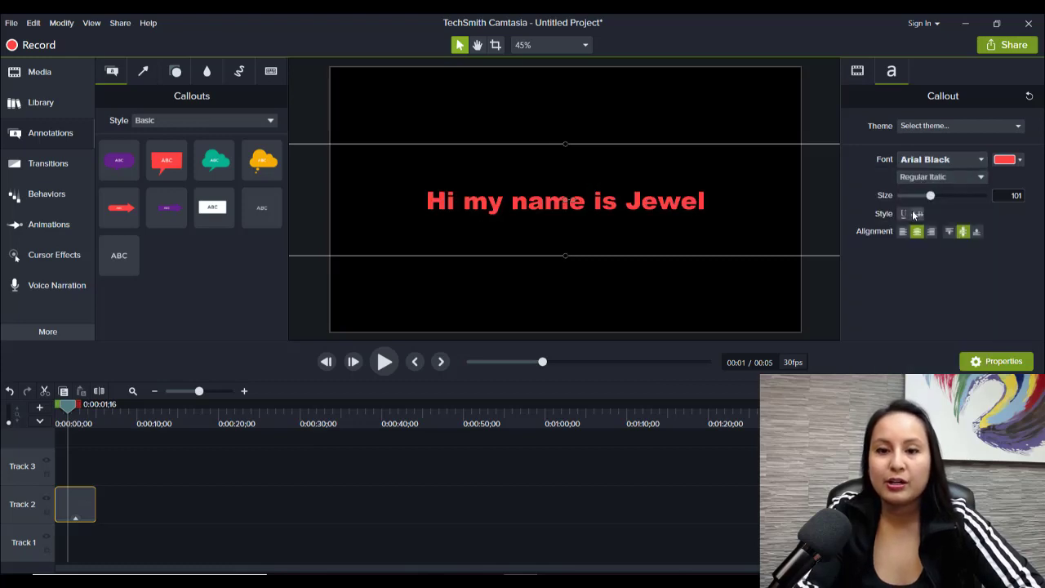
pyautogui.click(928, 178)
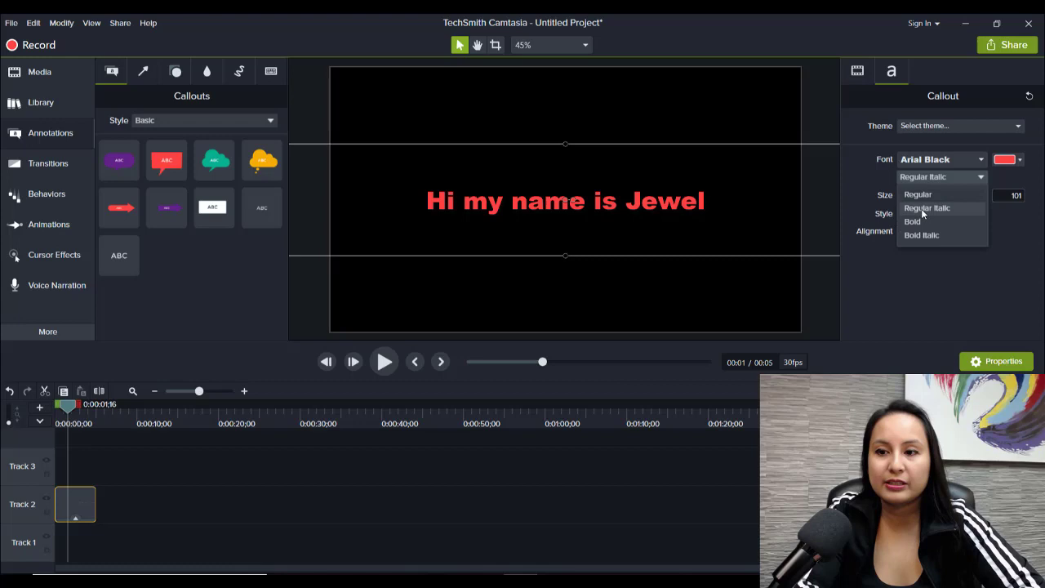
pyautogui.click(916, 223)
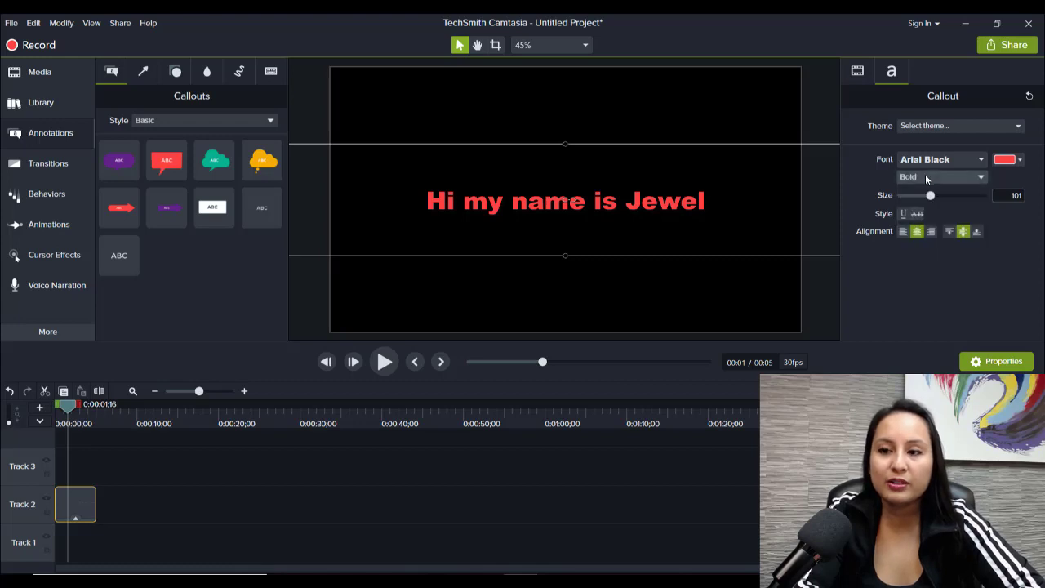
pyautogui.click(925, 174)
pyautogui.click(913, 235)
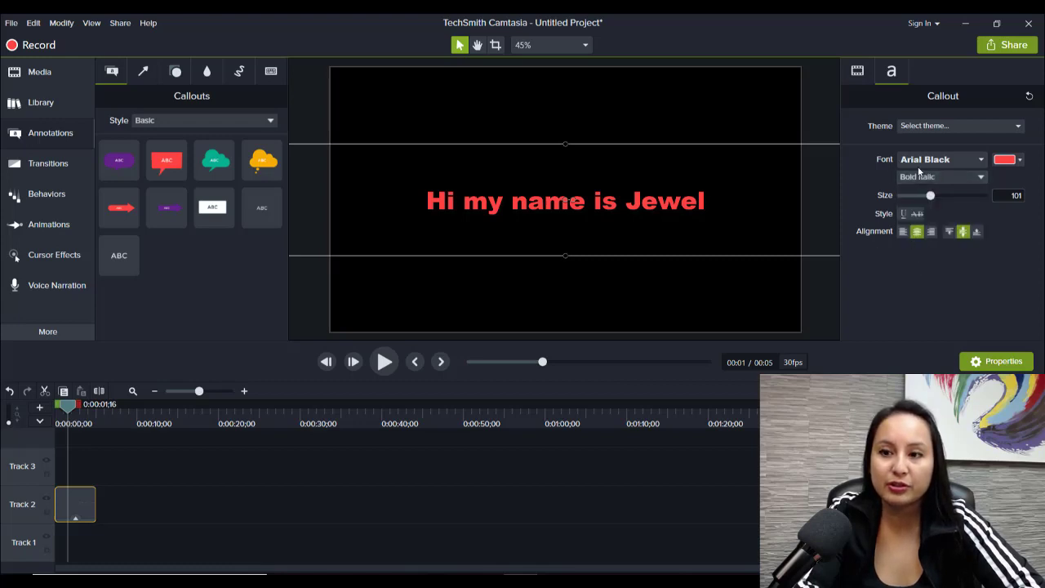
pyautogui.click(913, 177)
pyautogui.click(926, 208)
# Select all the callout text and set its Arial Black style to Regular.
pyautogui.doubleClick(559, 205)
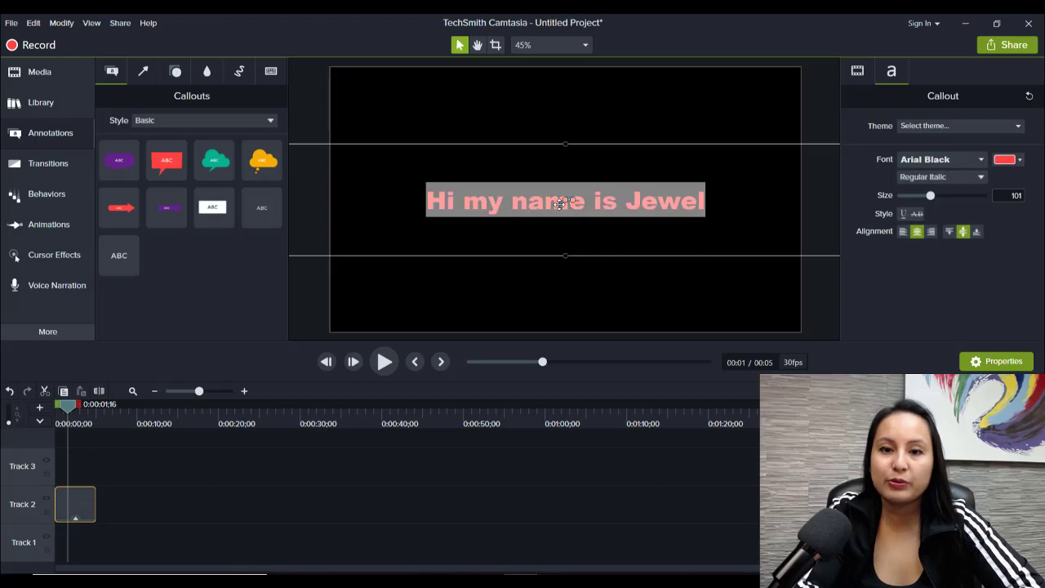
pyautogui.click(927, 178)
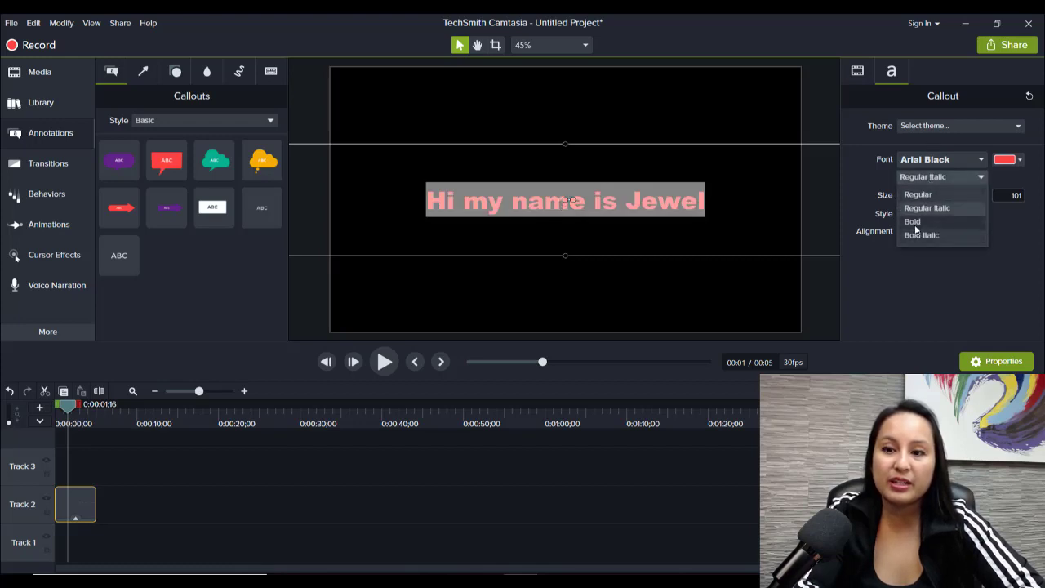
pyautogui.click(912, 221)
pyautogui.click(919, 178)
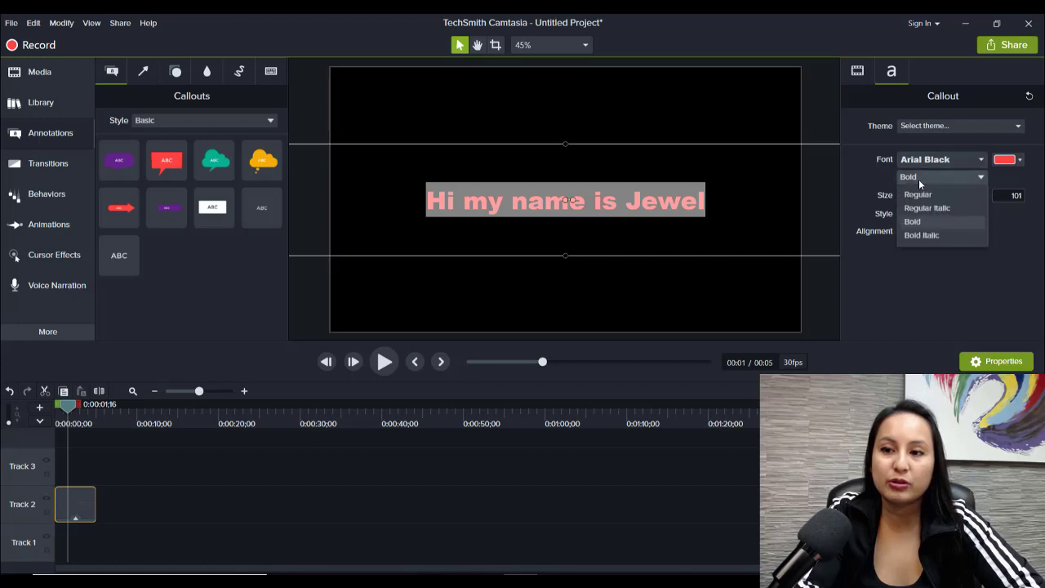
pyautogui.click(913, 208)
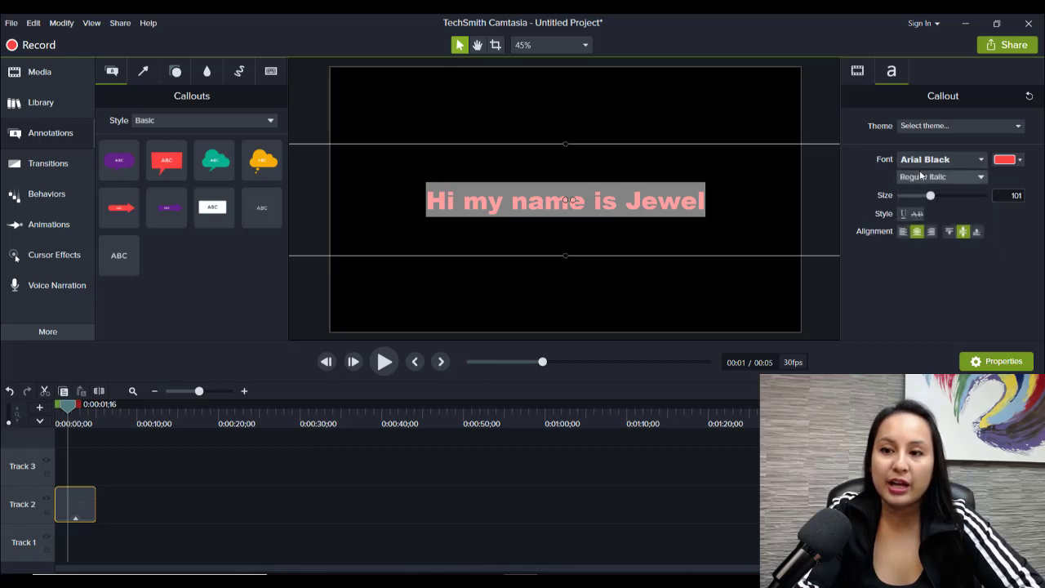
pyautogui.click(921, 178)
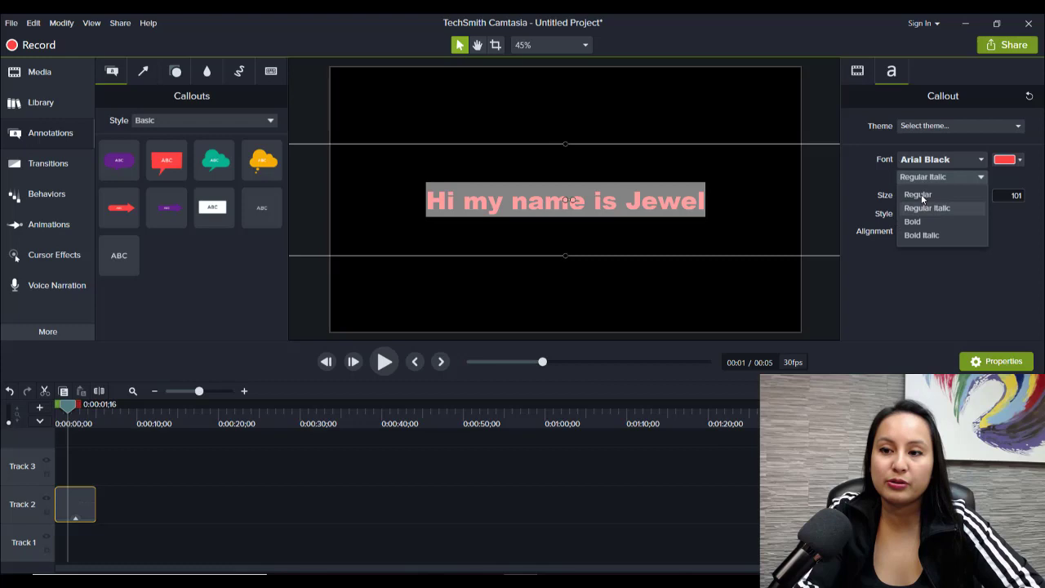
pyautogui.click(920, 195)
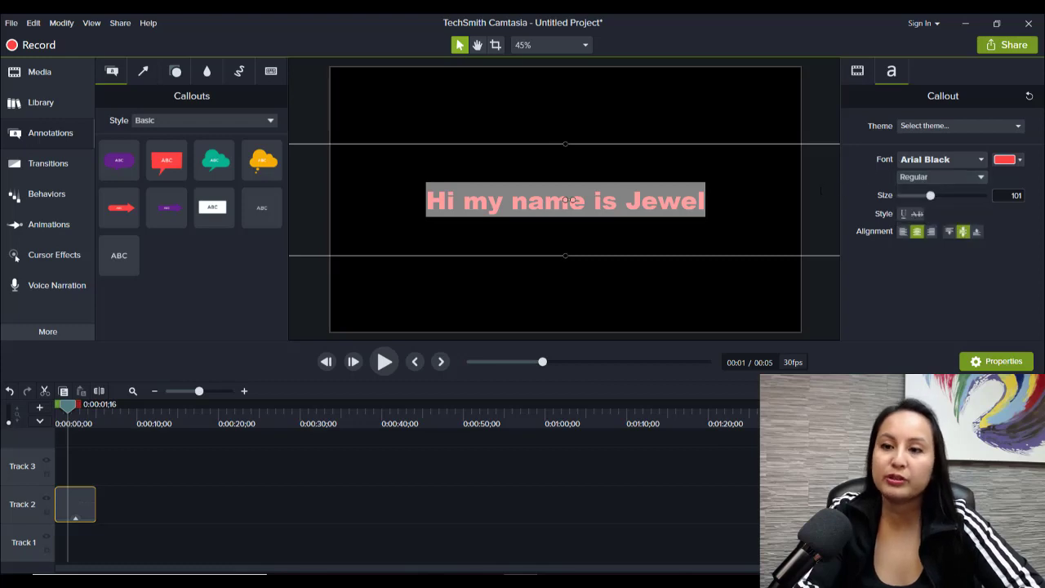
# Center the text horizontally after trying left and right alignment.
pyautogui.click(904, 231)
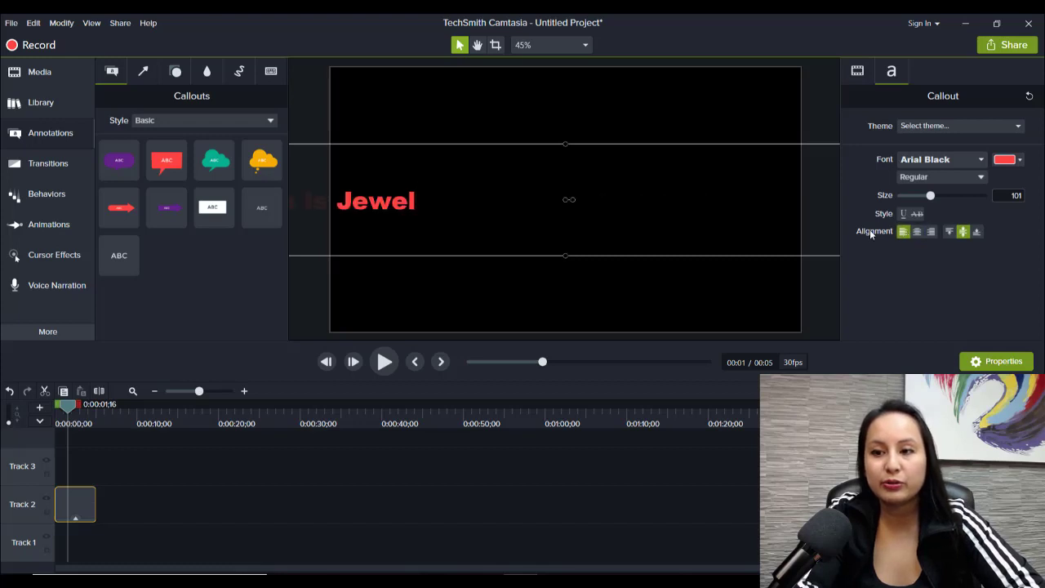
pyautogui.click(918, 232)
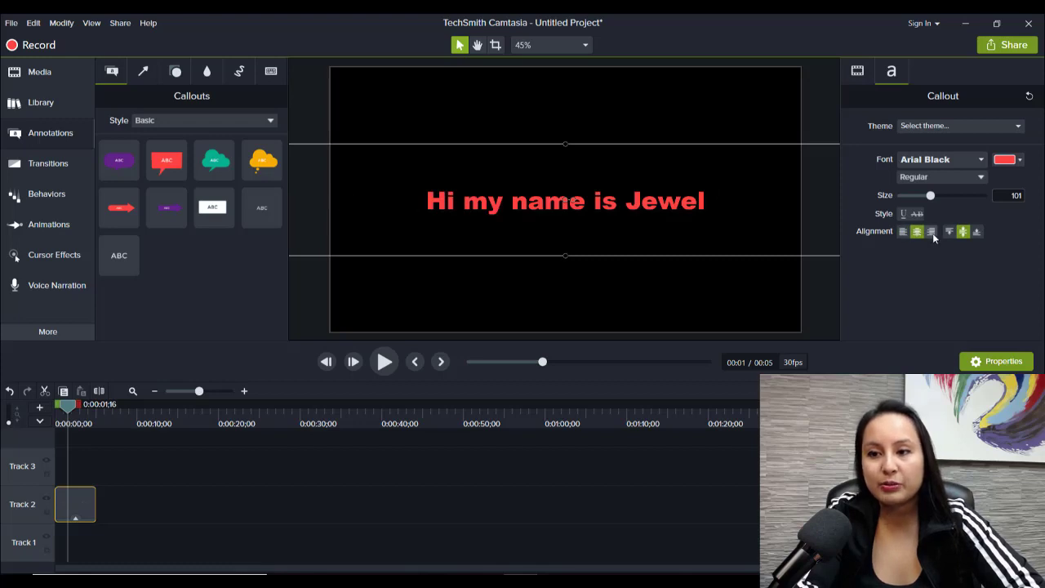
pyautogui.click(932, 232)
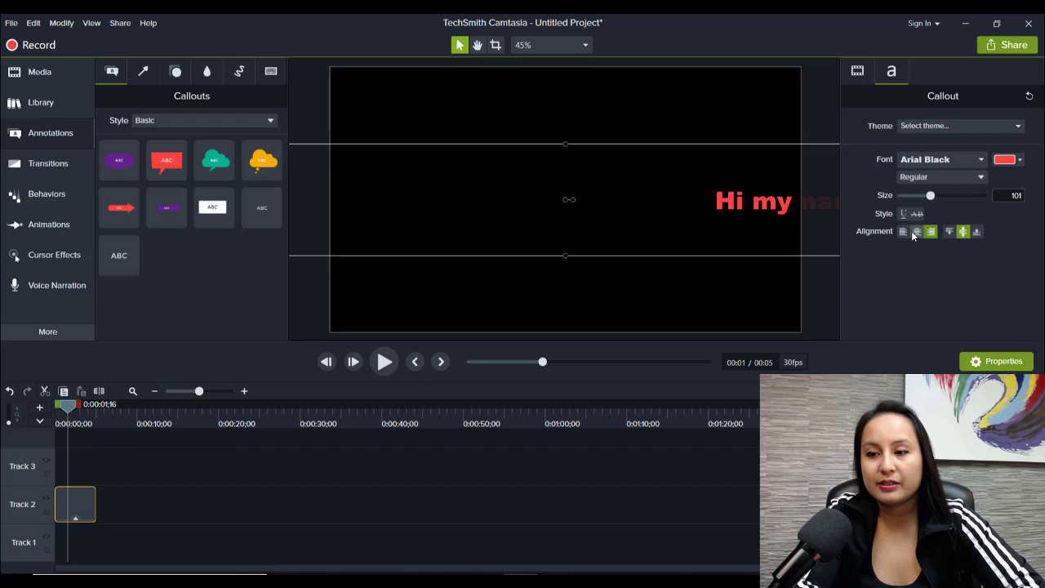
pyautogui.click(915, 232)
# Center the text vertically at middle after trying top and bottom alignment.
pyautogui.click(950, 233)
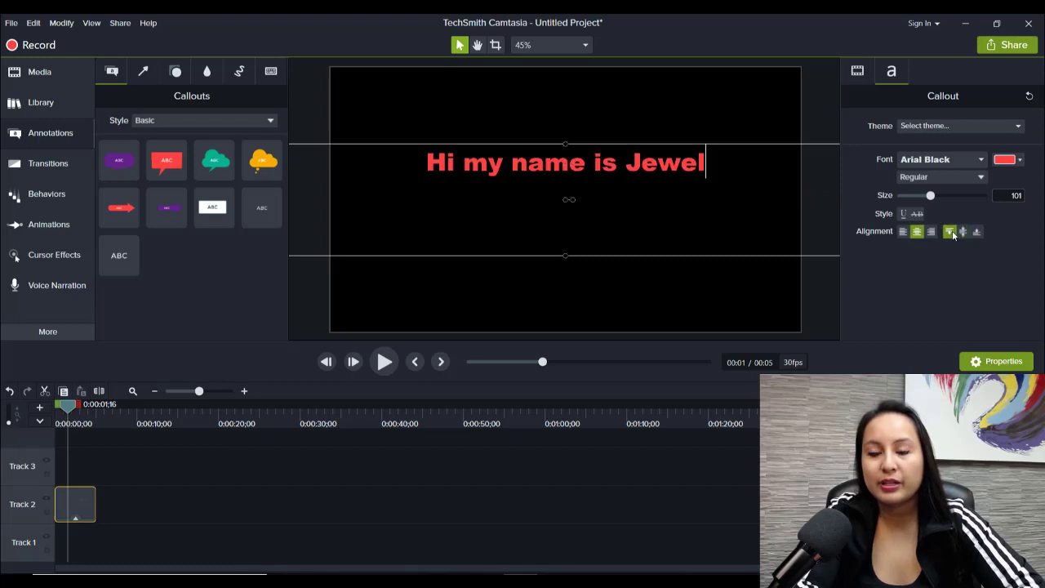
pyautogui.click(963, 233)
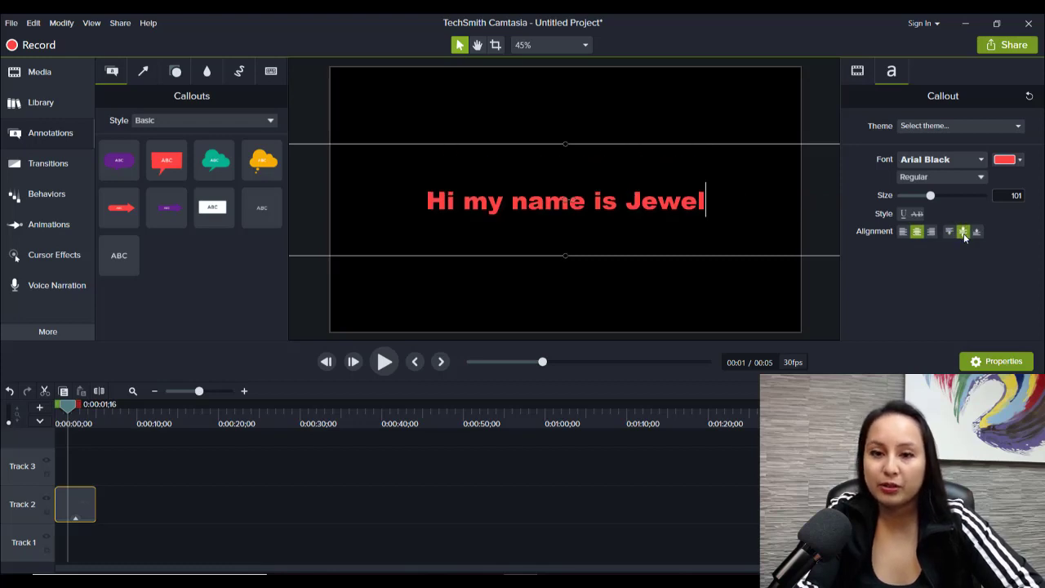
pyautogui.click(978, 235)
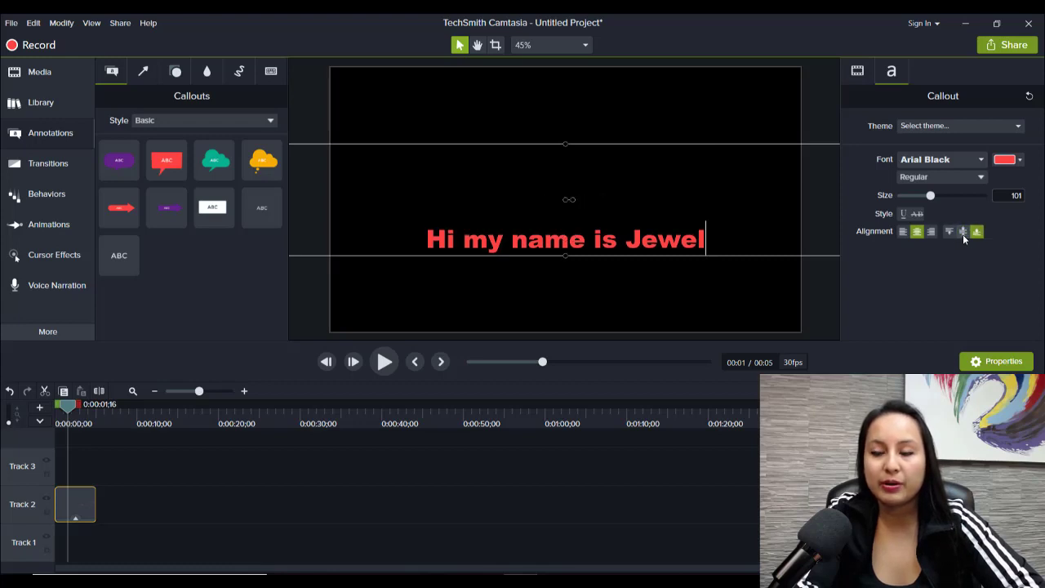
pyautogui.click(962, 233)
pyautogui.click(857, 71)
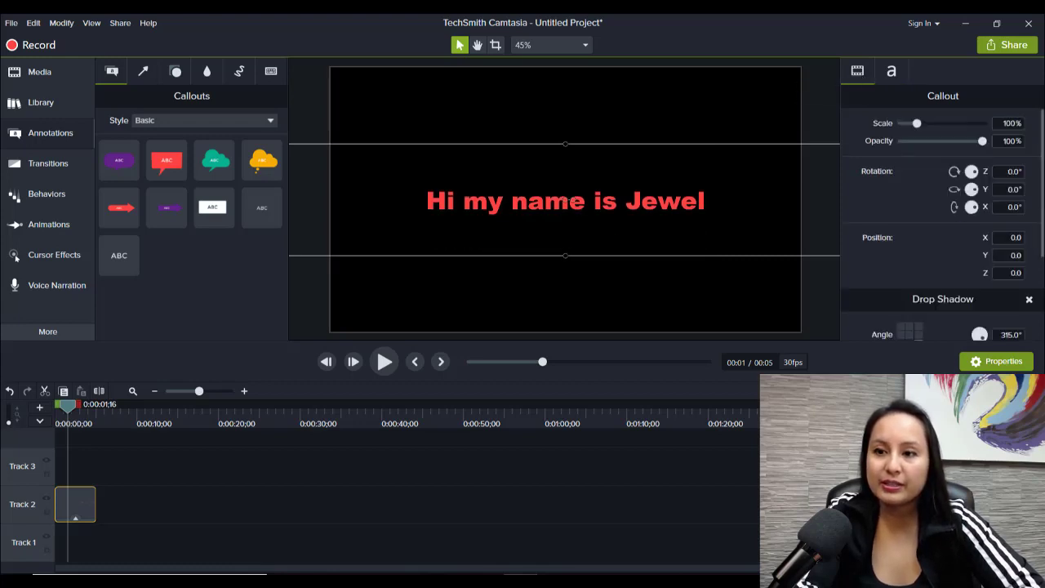
pyautogui.moveTo(1042, 189); pyautogui.dragTo(1043, 281)
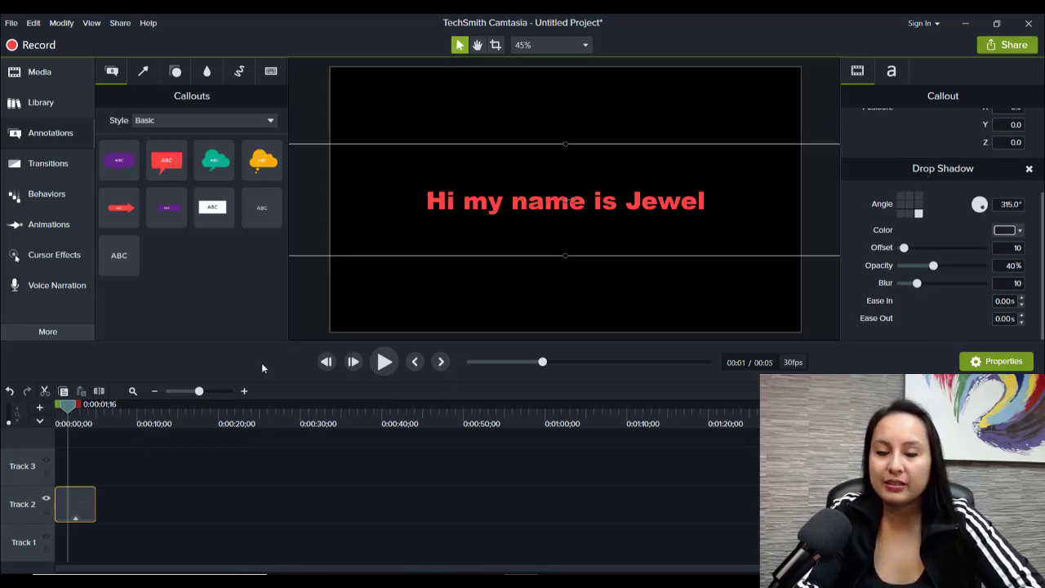
pyautogui.click(296, 289)
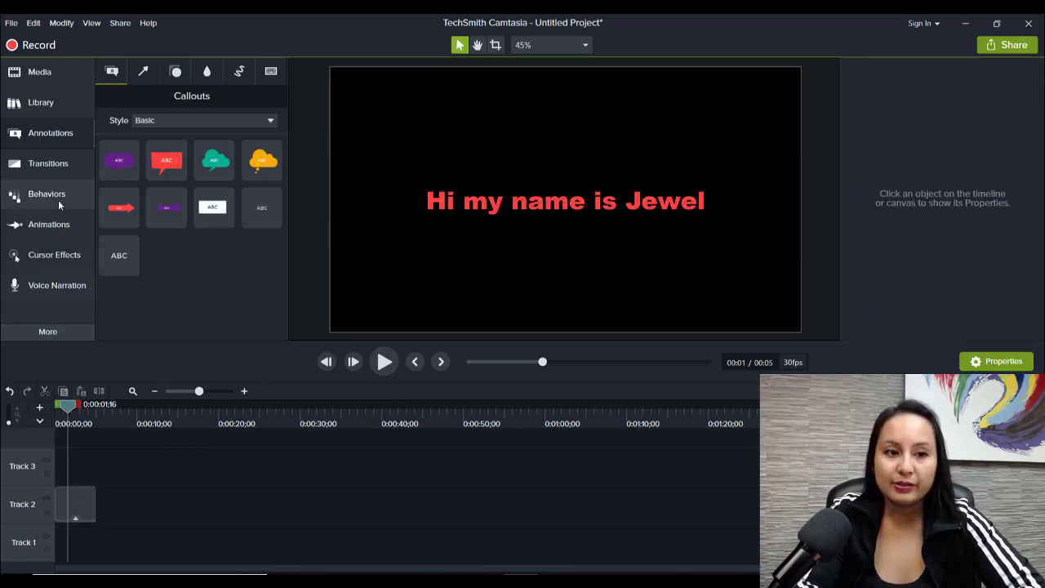
# Add a white rectangle on Track 1 and stretch its corners to fill the whole canvas.
pyautogui.click(175, 72)
pyautogui.moveTo(251, 147); pyautogui.dragTo(31, 552)
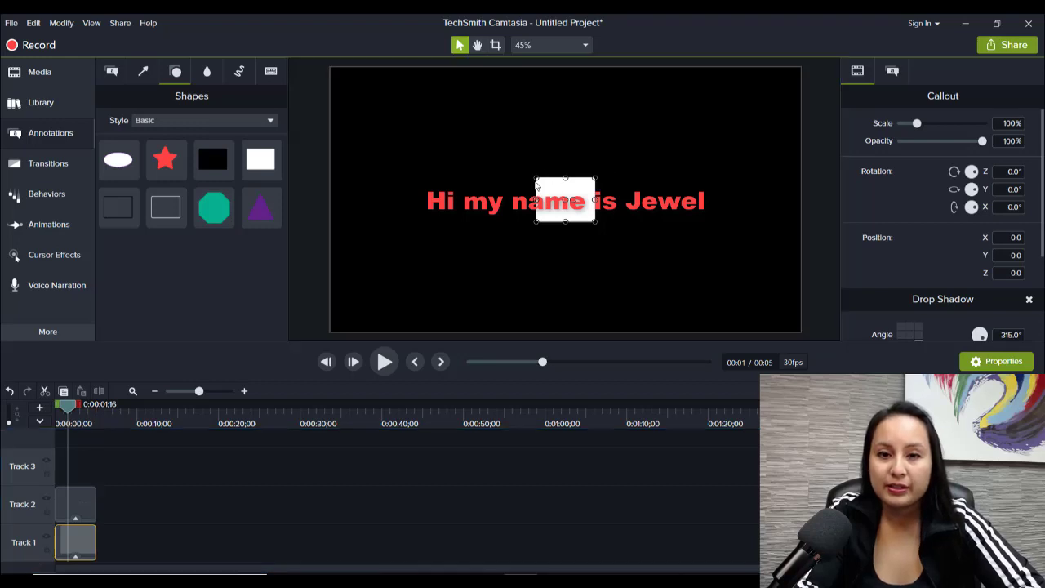
pyautogui.moveTo(536, 177); pyautogui.dragTo(320, 61)
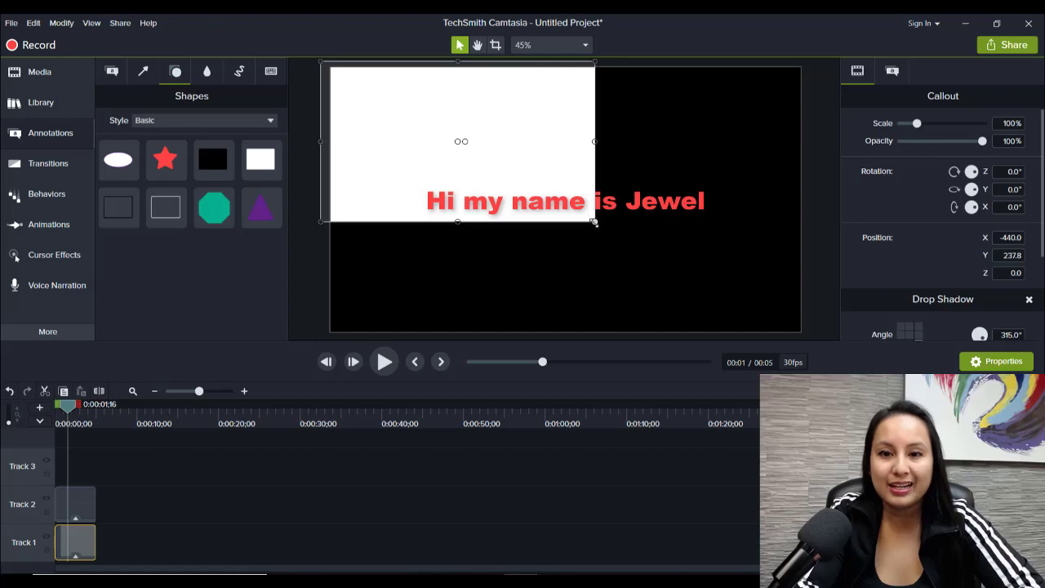
pyautogui.moveTo(594, 222); pyautogui.dragTo(806, 339)
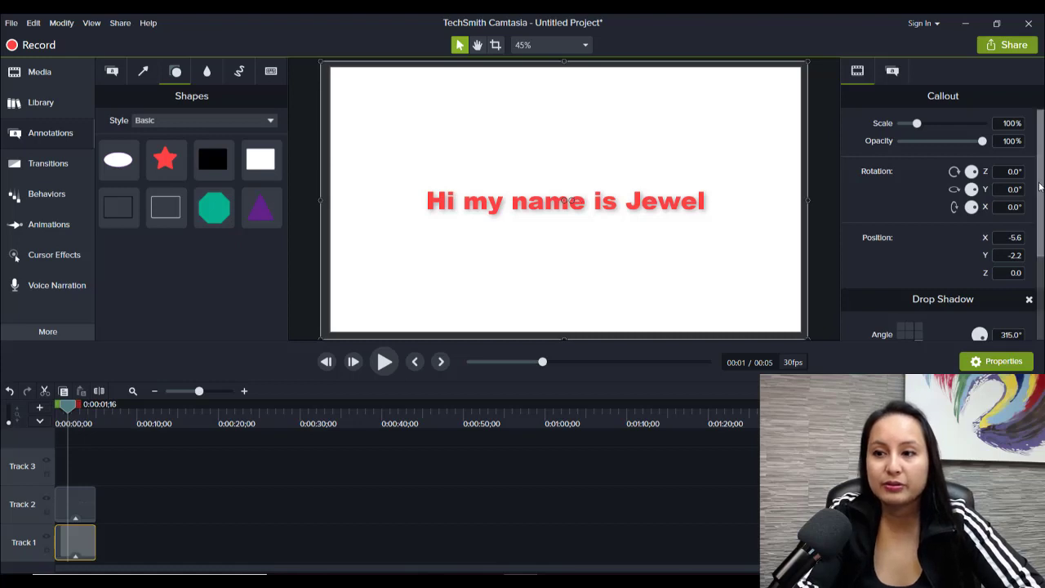
pyautogui.scroll(-3, 1040, 187)
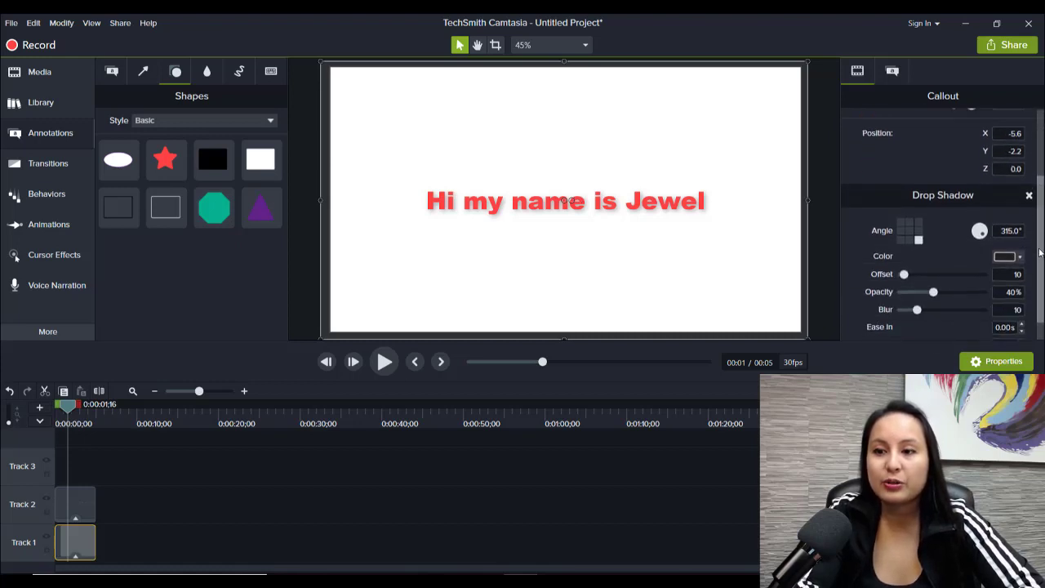
pyautogui.click(816, 227)
pyautogui.click(820, 284)
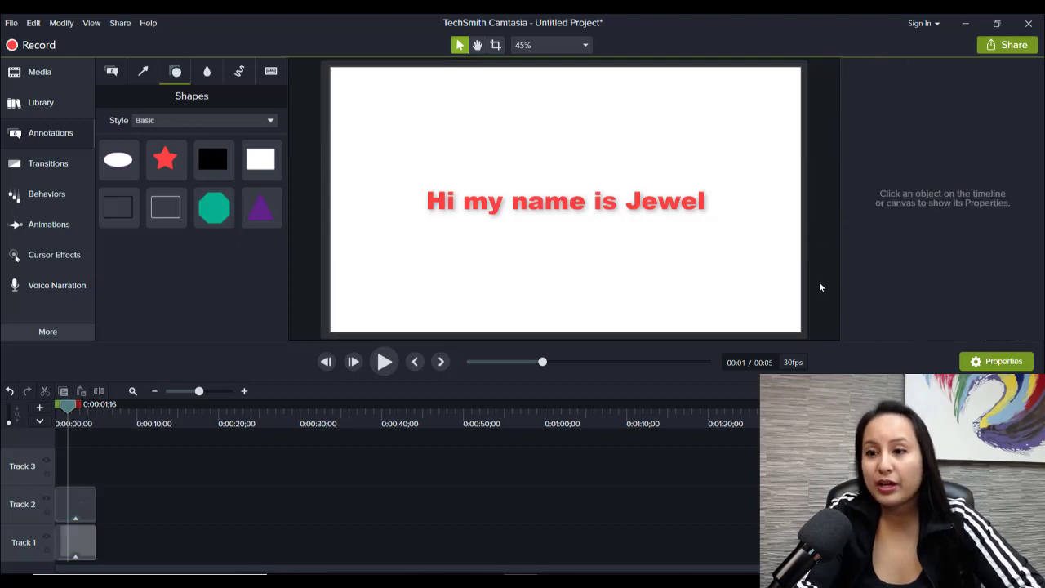
# Give the greeting text a drop shadow at 315°, offset 187, 68% opacity and blur 9.
pyautogui.click(623, 201)
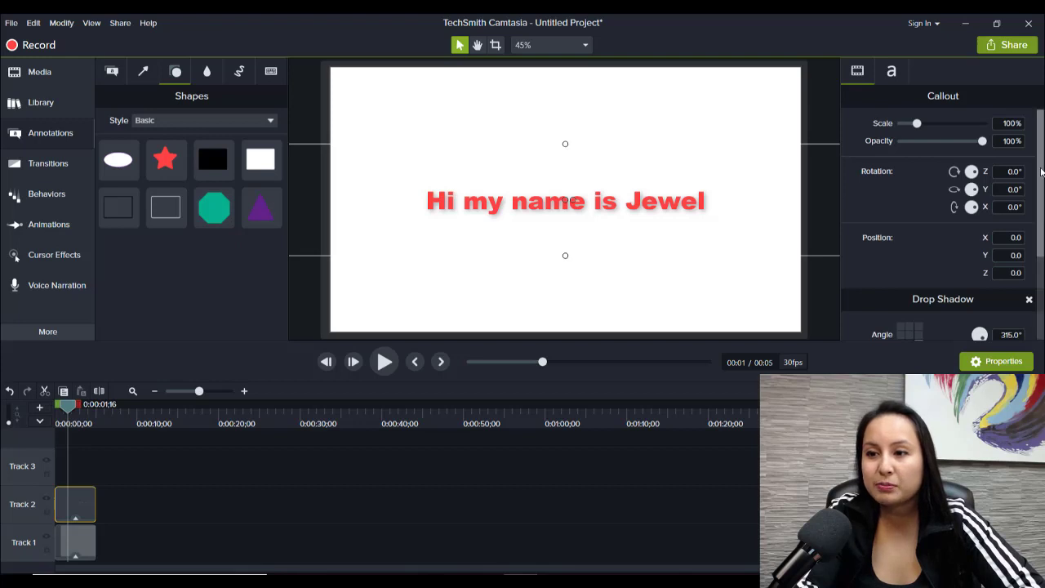
pyautogui.moveTo(1041, 171); pyautogui.dragTo(1030, 245)
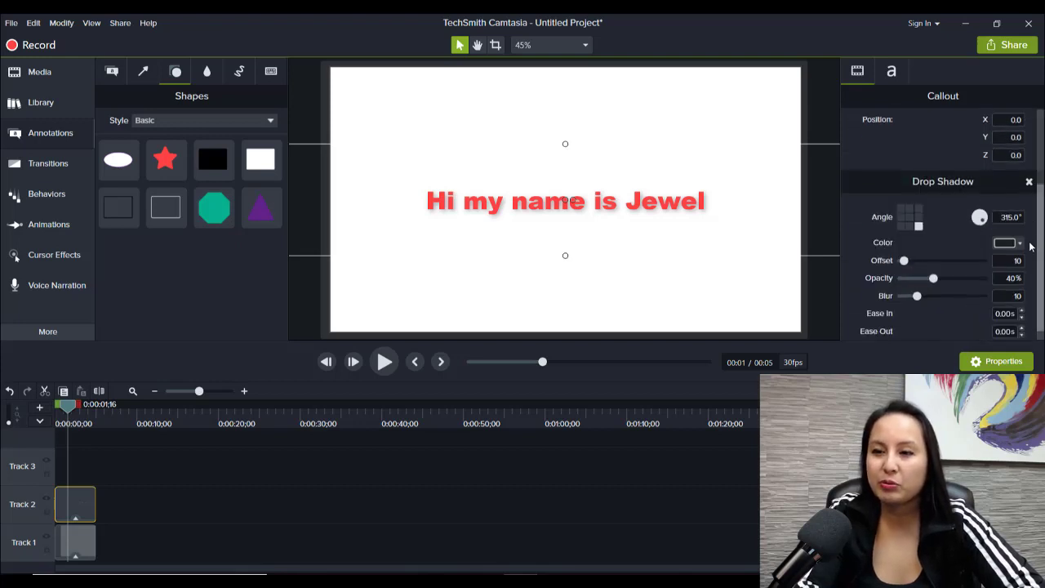
pyautogui.click(909, 226)
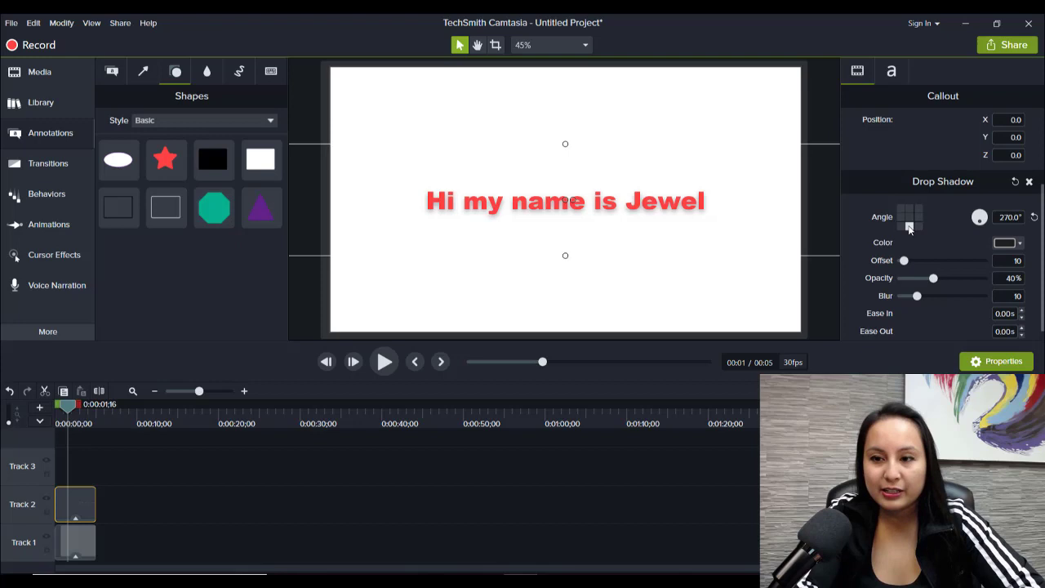
pyautogui.click(902, 226)
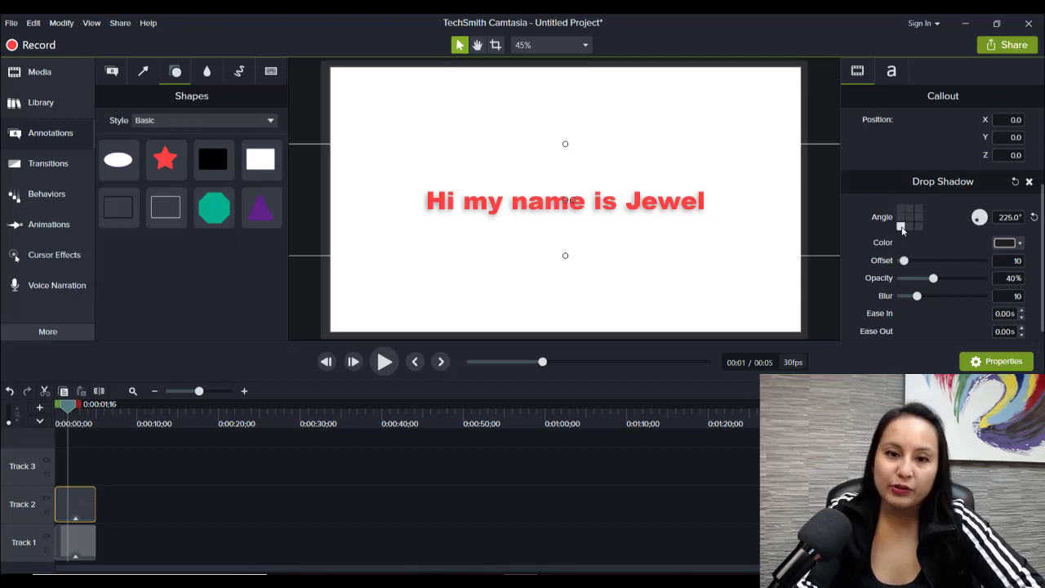
pyautogui.click(900, 217)
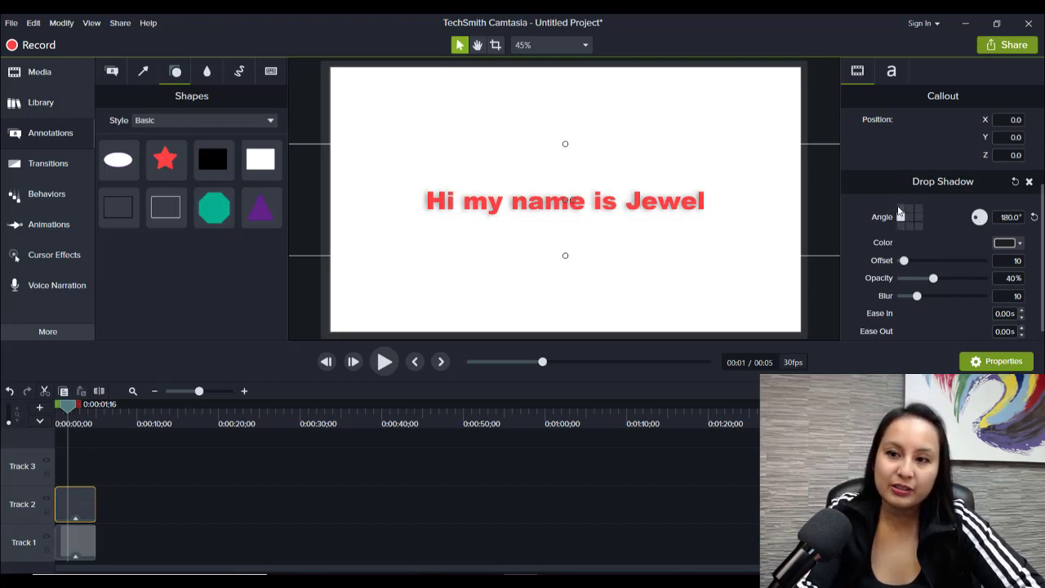
pyautogui.click(901, 209)
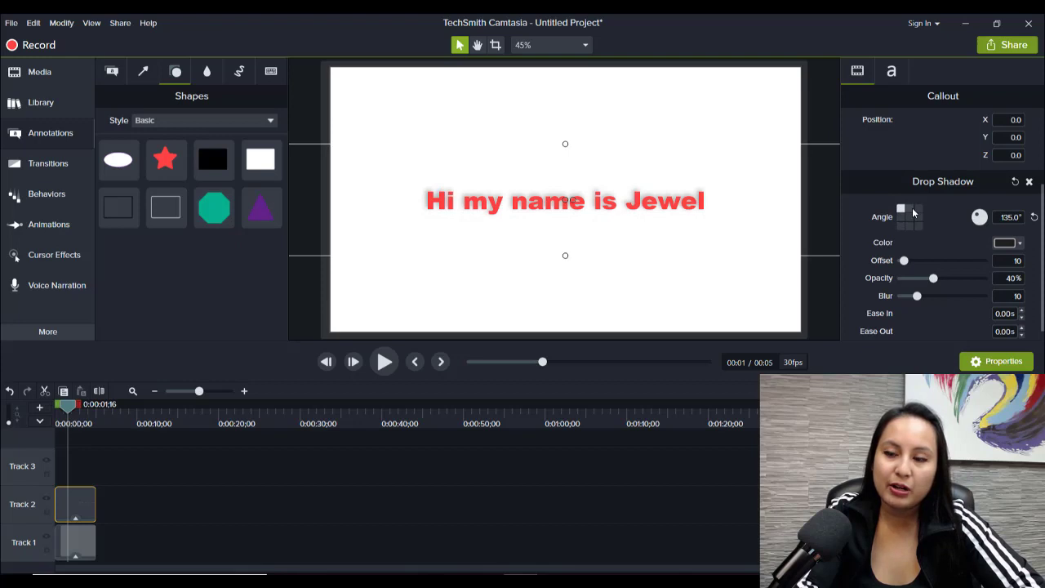
pyautogui.click(910, 210)
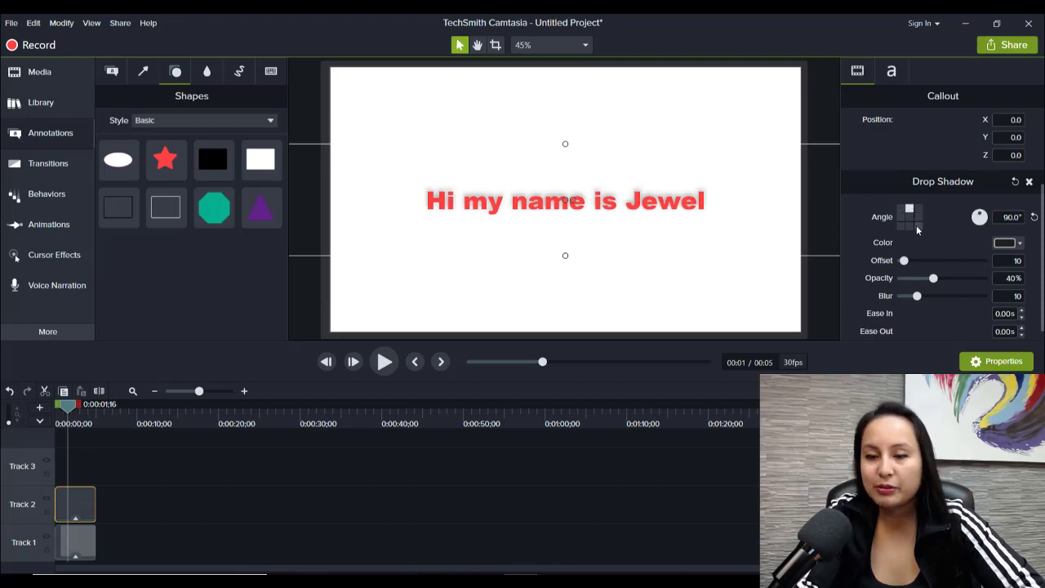
pyautogui.click(918, 226)
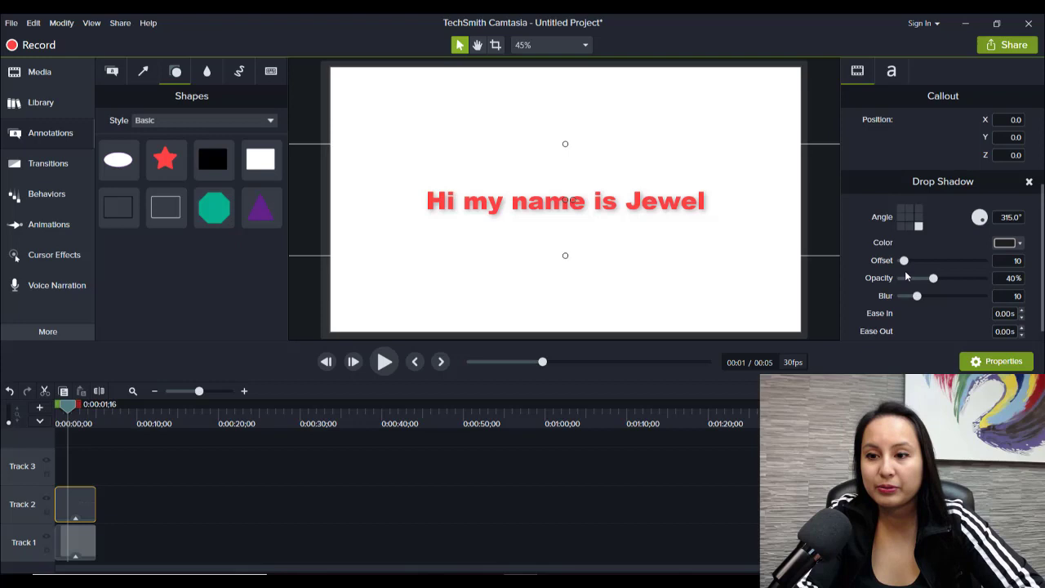
pyautogui.moveTo(905, 263); pyautogui.dragTo(894, 294)
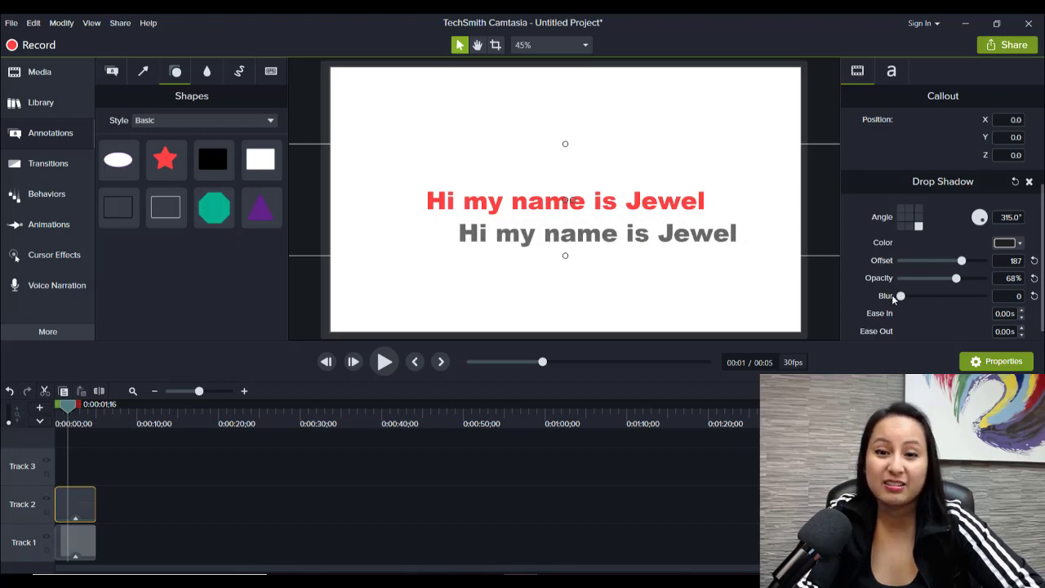
pyautogui.moveTo(893, 299); pyautogui.dragTo(916, 299)
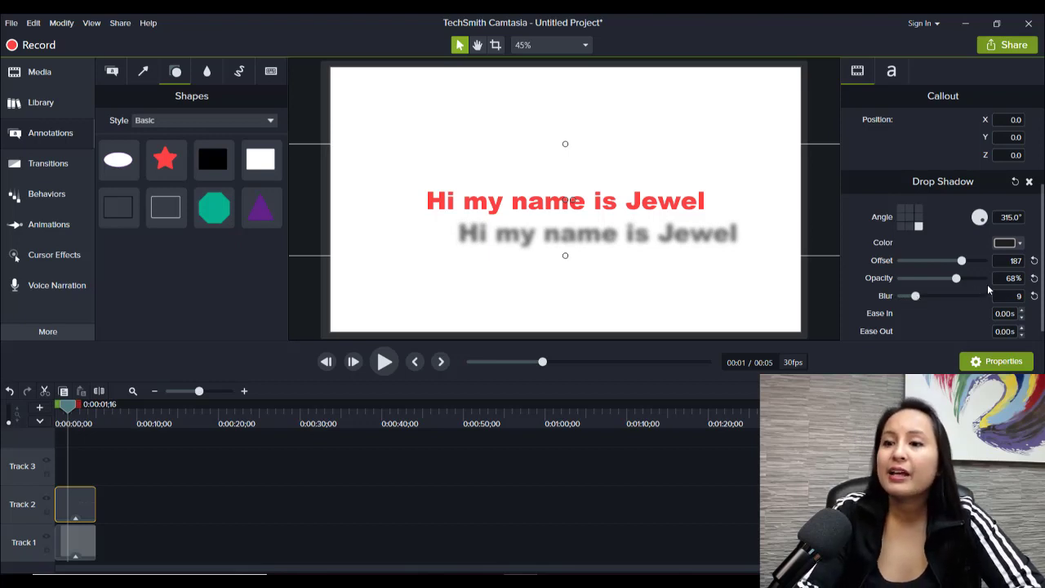
# Reset the greeting text's drop shadow to offset 10, opacity 40% and blur 10.
pyautogui.click(1034, 262)
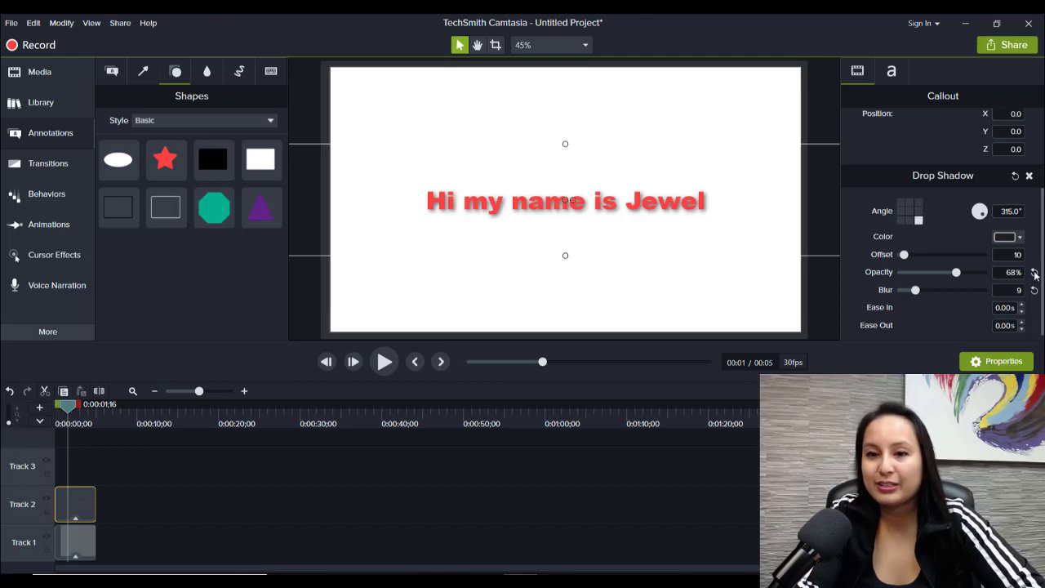
pyautogui.click(1035, 273)
pyautogui.click(1035, 291)
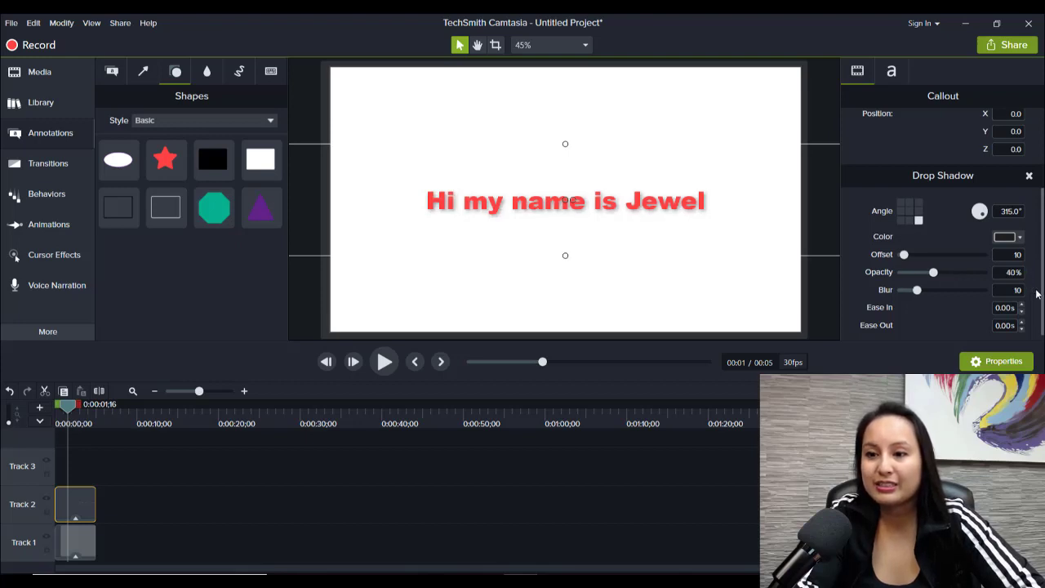
pyautogui.click(1029, 177)
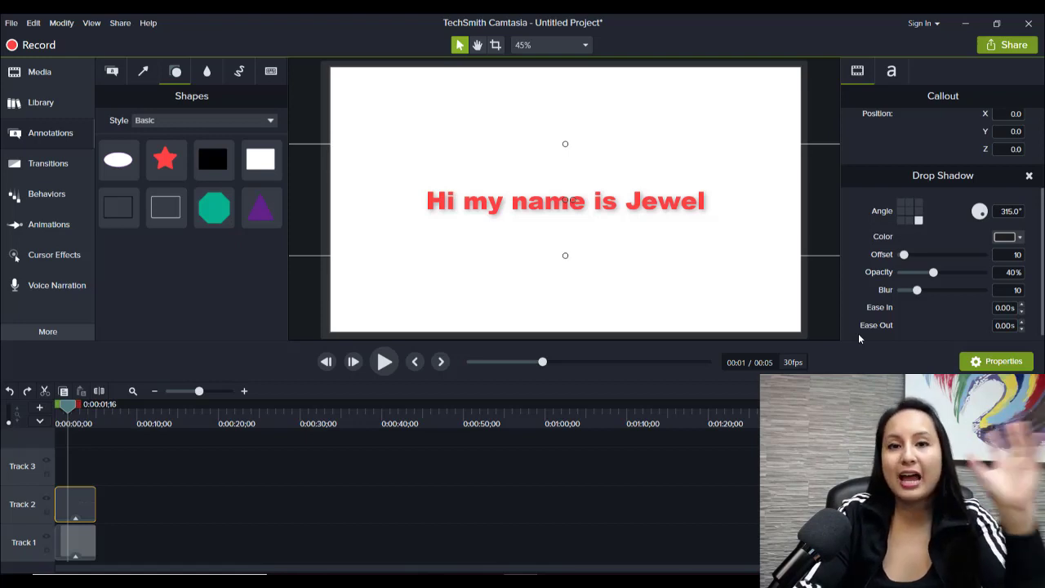
# Scale the red greeting text down to about 110% and lower its font size.
pyautogui.scroll(3, 952, 157)
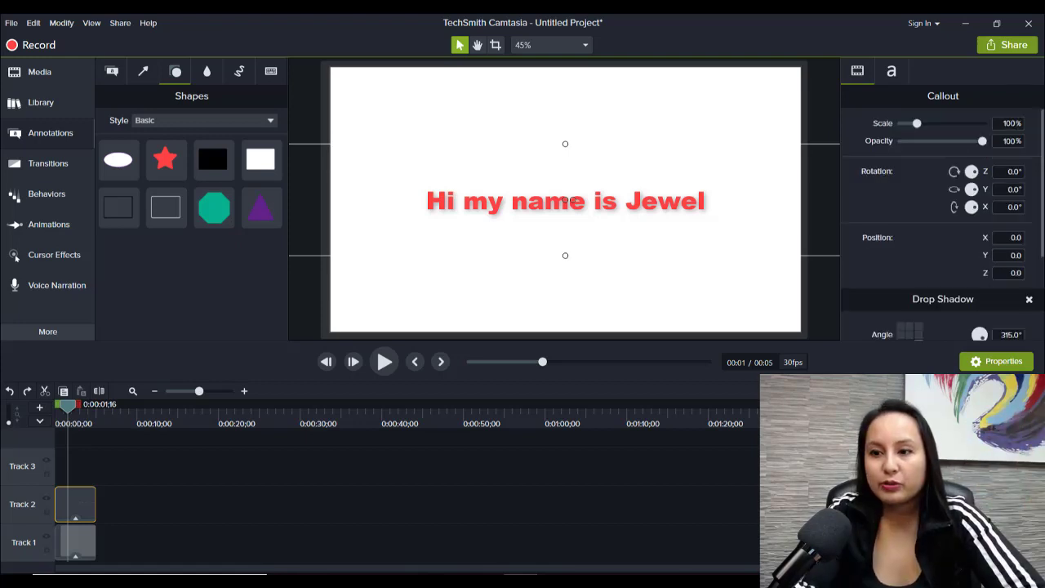
pyautogui.scroll(-3, 1028, 194)
pyautogui.scroll(3, 1028, 194)
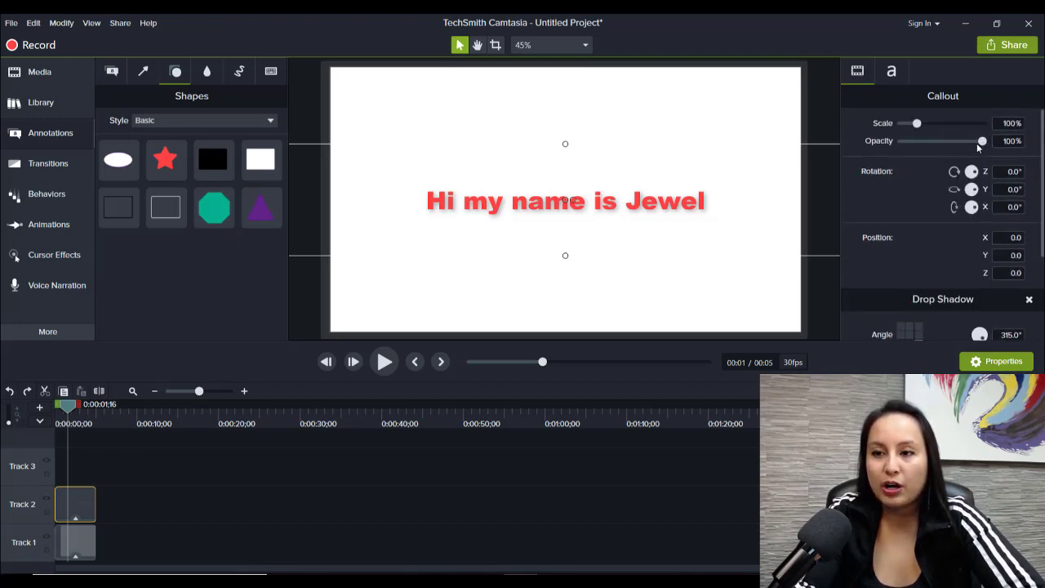
pyautogui.moveTo(984, 145)
pyautogui.mouseDown()
pyautogui.moveTo(893, 156)
pyautogui.moveTo(988, 148)
pyautogui.mouseUp()
pyautogui.moveTo(917, 123); pyautogui.dragTo(930, 127)
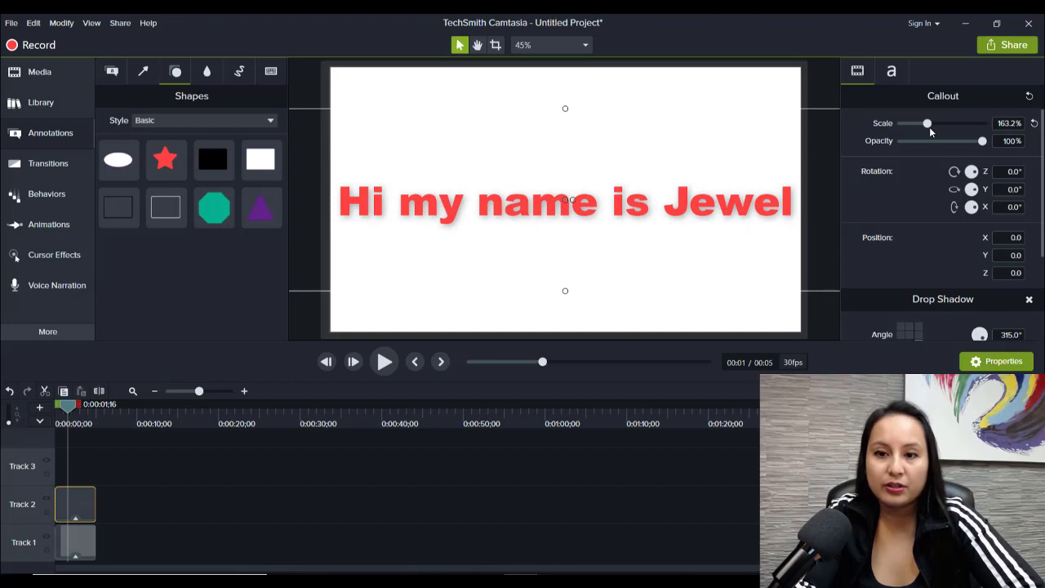
pyautogui.moveTo(929, 126)
pyautogui.mouseDown()
pyautogui.moveTo(920, 128)
pyautogui.moveTo(931, 129)
pyautogui.mouseUp()
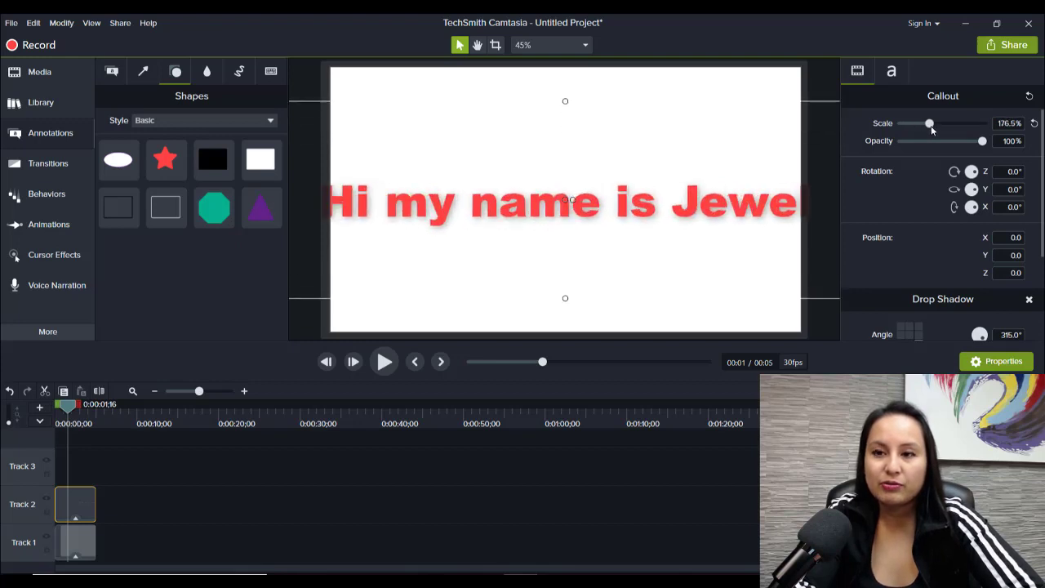
pyautogui.click(891, 72)
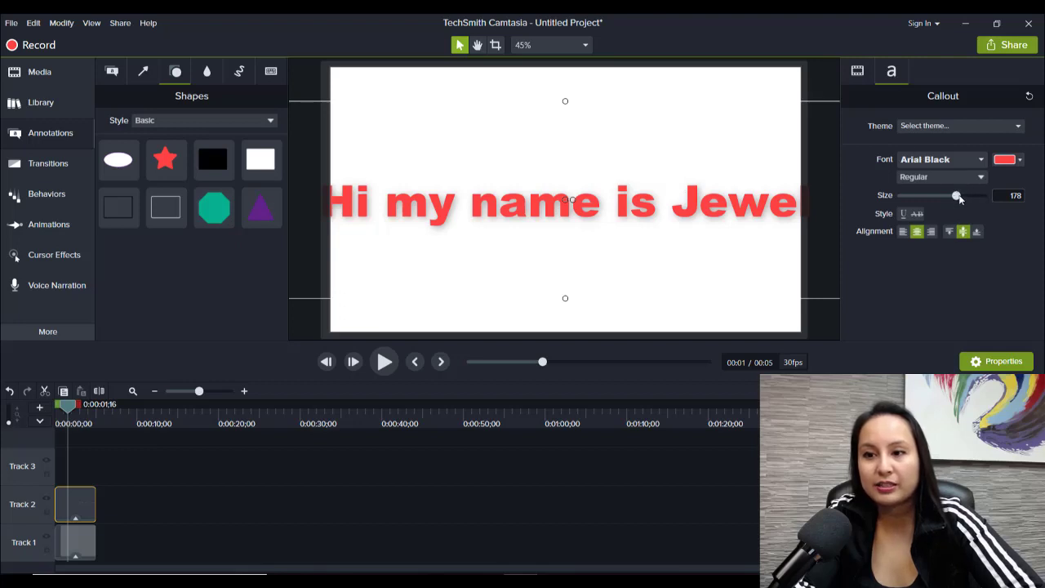
pyautogui.moveTo(956, 198); pyautogui.dragTo(942, 200)
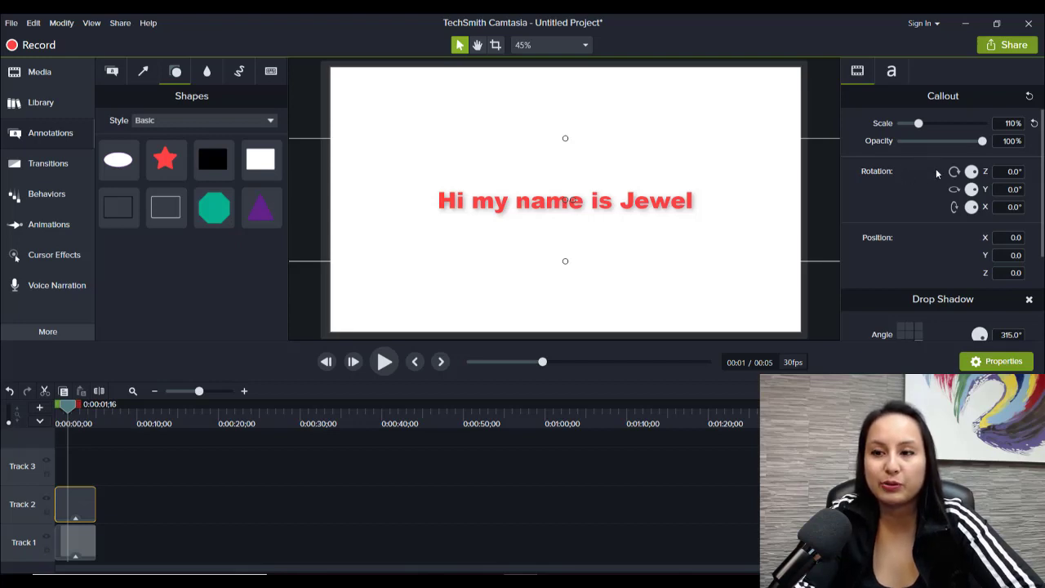
pyautogui.moveTo(976, 175); pyautogui.dragTo(942, 173)
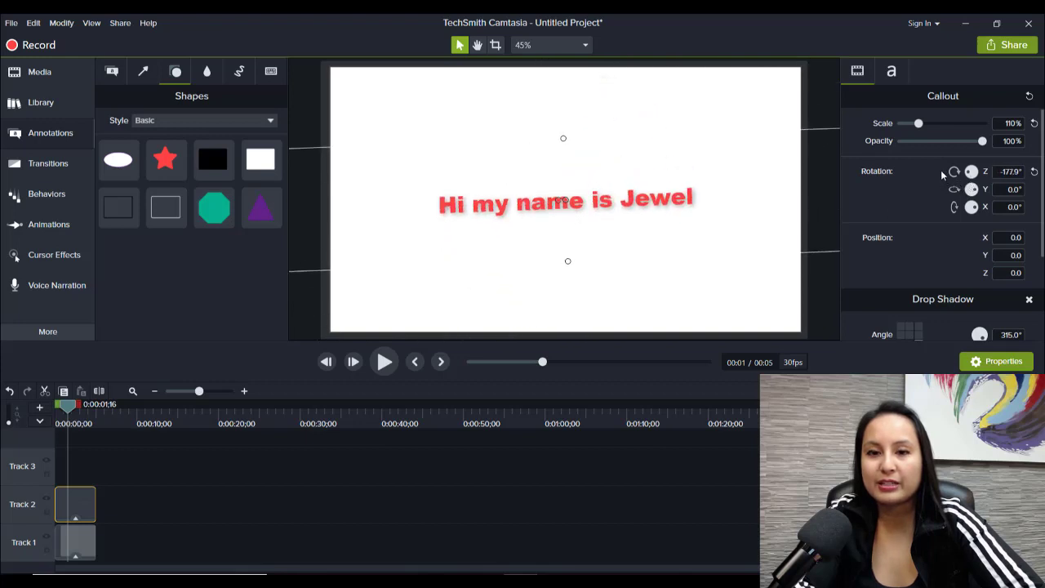
pyautogui.click(1034, 173)
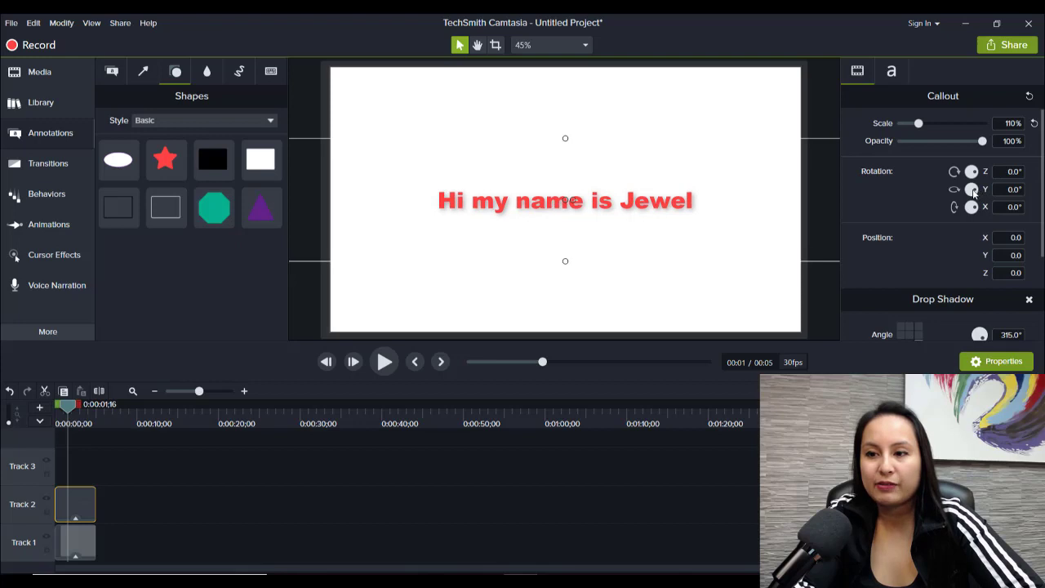
pyautogui.moveTo(973, 192)
pyautogui.mouseDown()
pyautogui.moveTo(971, 205)
pyautogui.moveTo(960, 194)
pyautogui.moveTo(973, 196)
pyautogui.mouseUp()
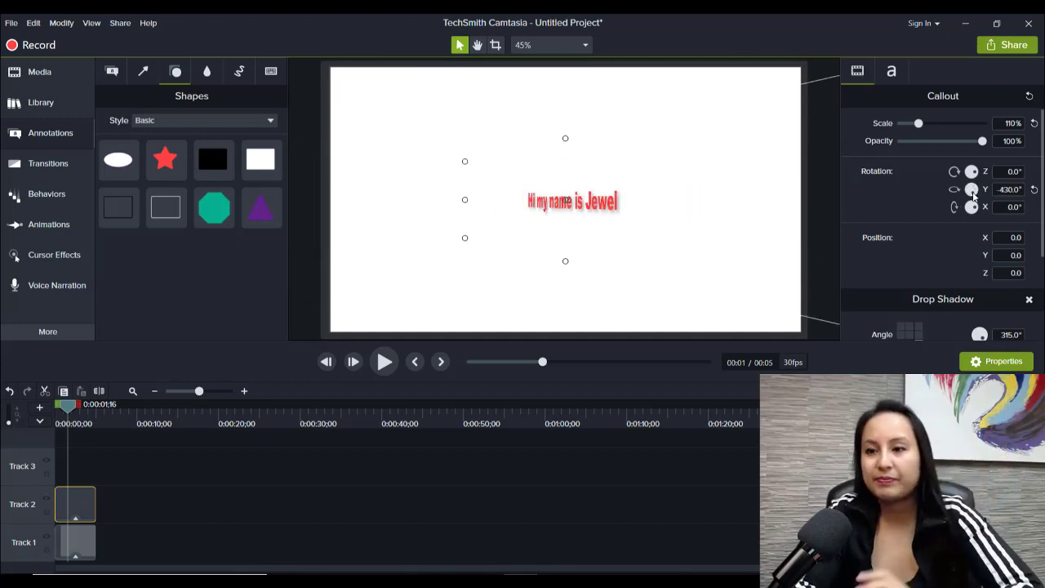
pyautogui.click(1036, 191)
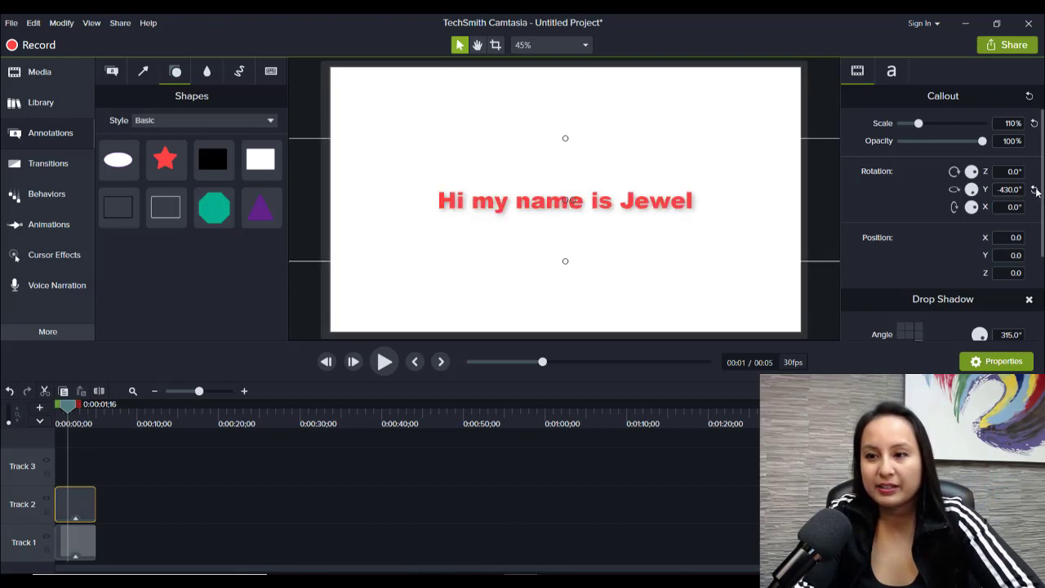
pyautogui.moveTo(973, 211)
pyautogui.mouseDown()
pyautogui.moveTo(947, 213)
pyautogui.moveTo(965, 200)
pyautogui.moveTo(974, 209)
pyautogui.moveTo(964, 216)
pyautogui.moveTo(971, 211)
pyautogui.mouseUp()
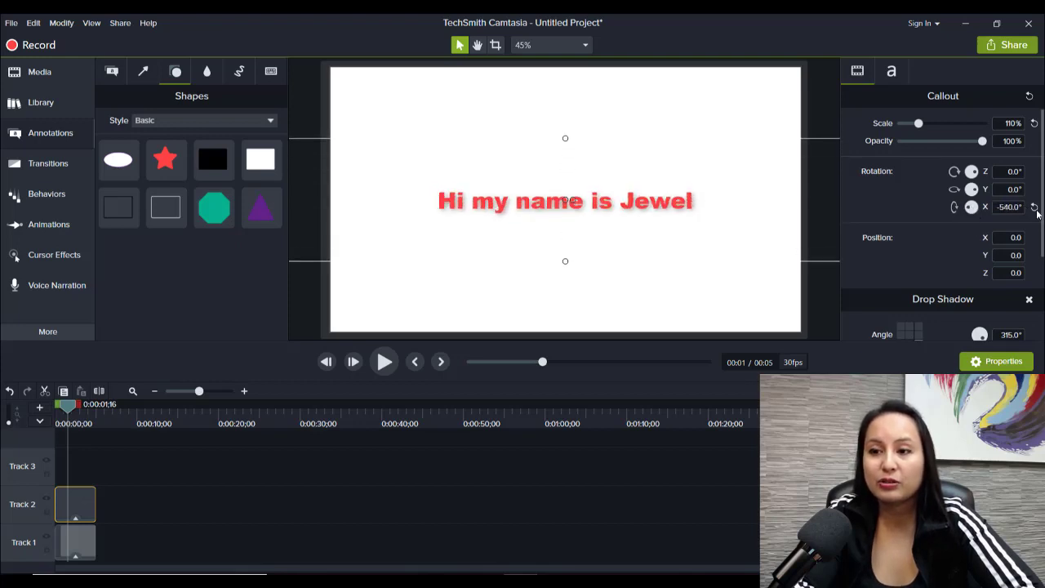
# Zero the flip rotation and place a red speech-bubble callout on Track 2 near 11 seconds.
pyautogui.click(1035, 208)
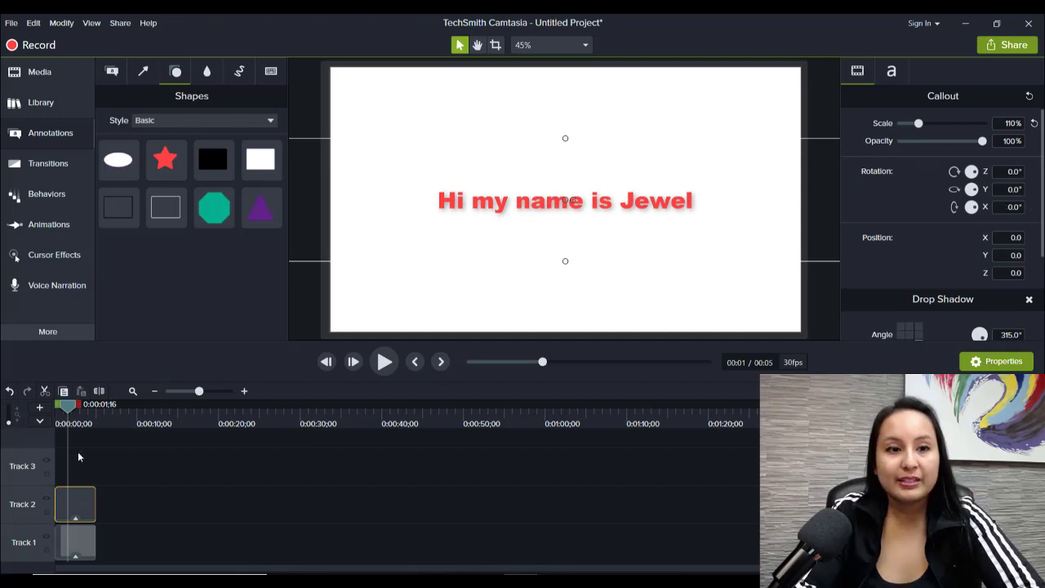
pyautogui.click(111, 74)
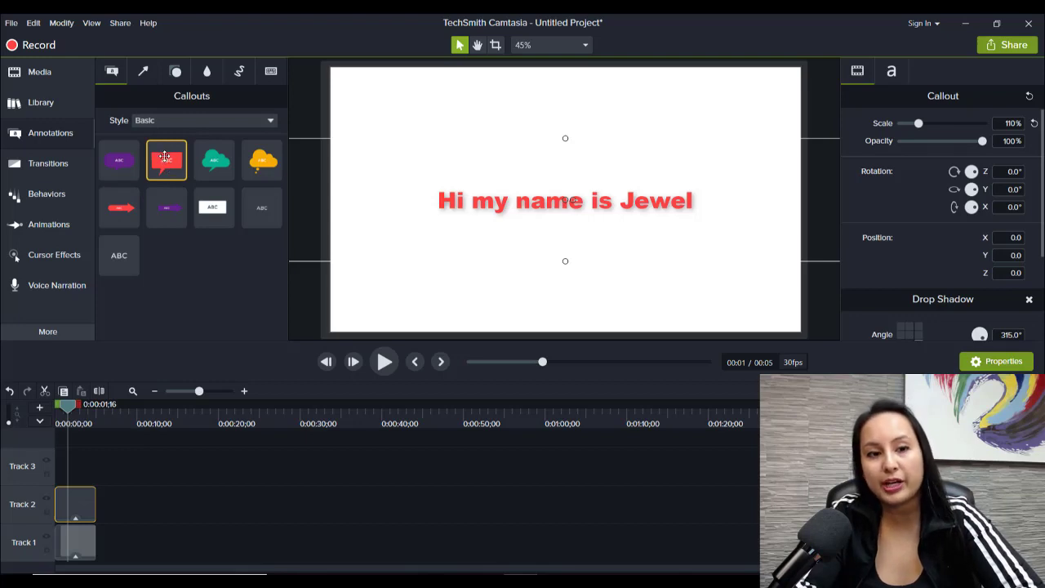
pyautogui.moveTo(165, 158); pyautogui.dragTo(145, 504)
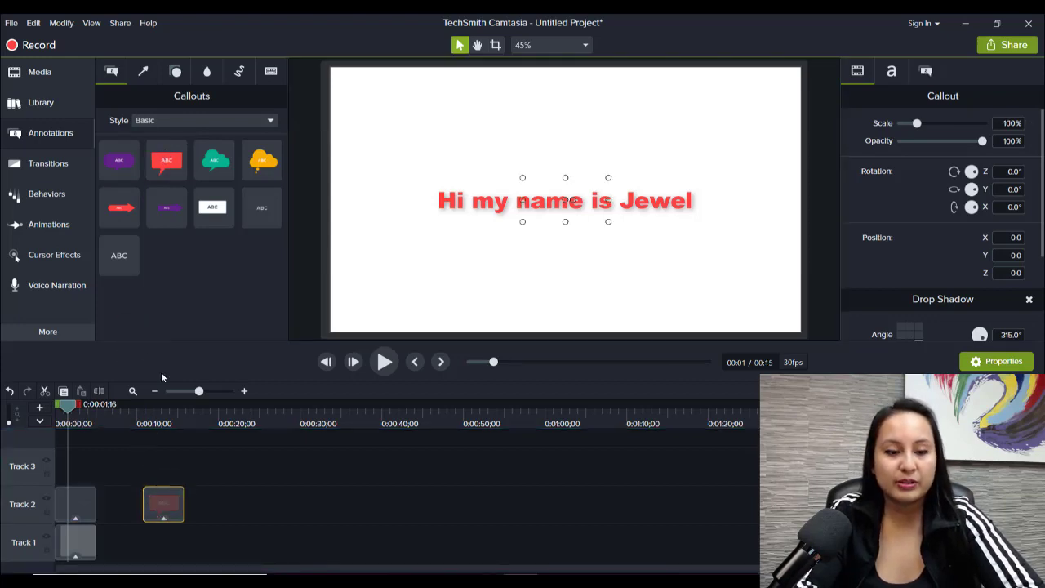
pyautogui.moveTo(147, 423); pyautogui.dragTo(152, 423)
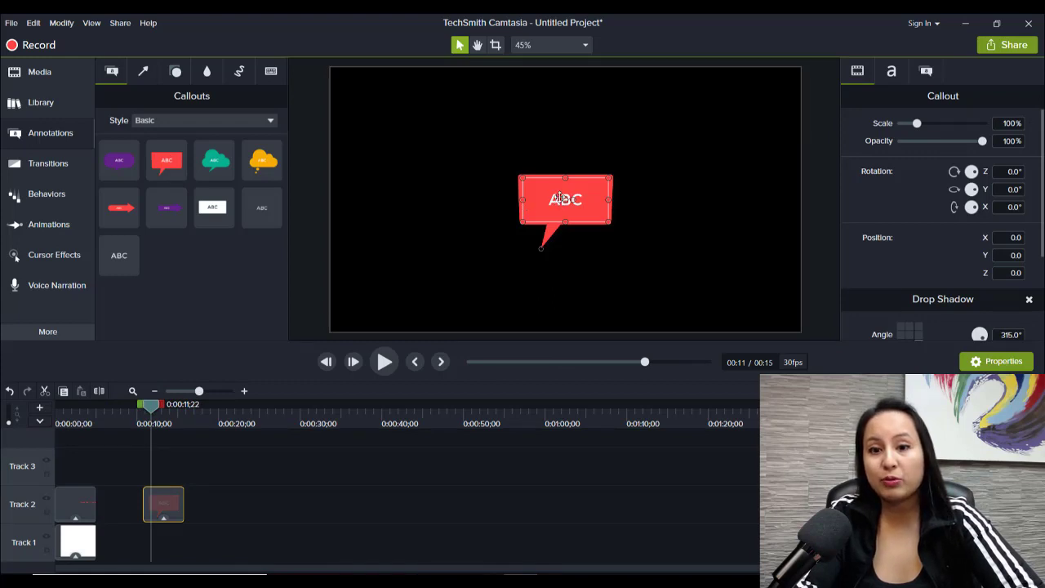
# Set the callout text to 'Hello my name is Jewel', widened to one line and moved toward centre.
pyautogui.doubleClick(558, 199)
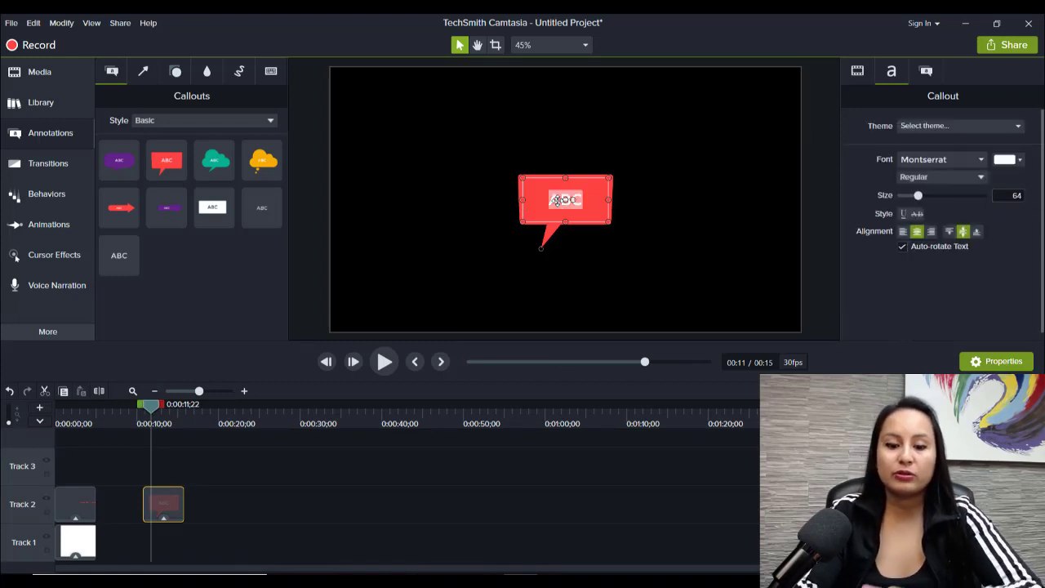
pyautogui.write('Hello')
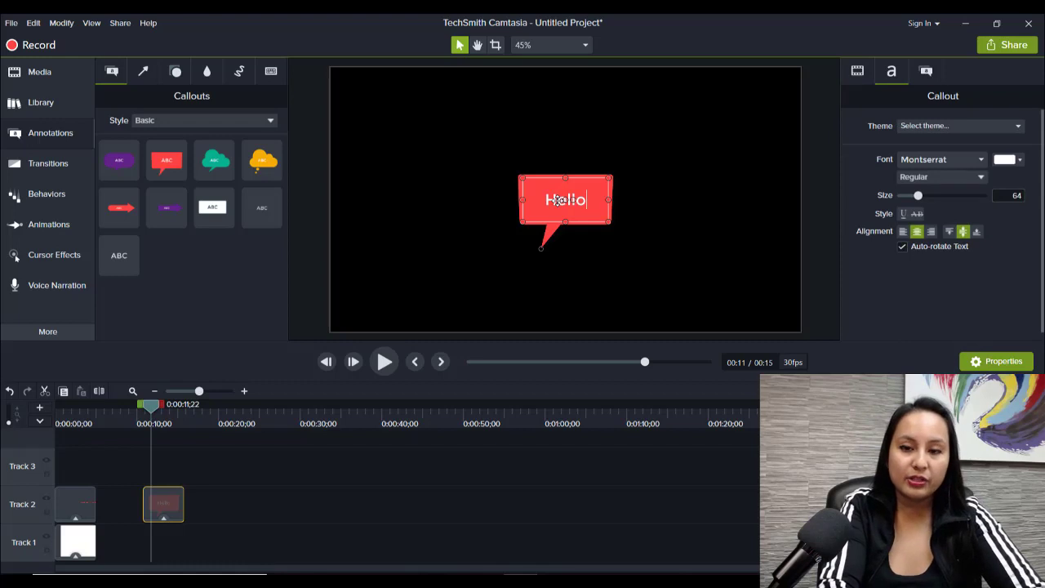
pyautogui.write(' my name is Jewel')
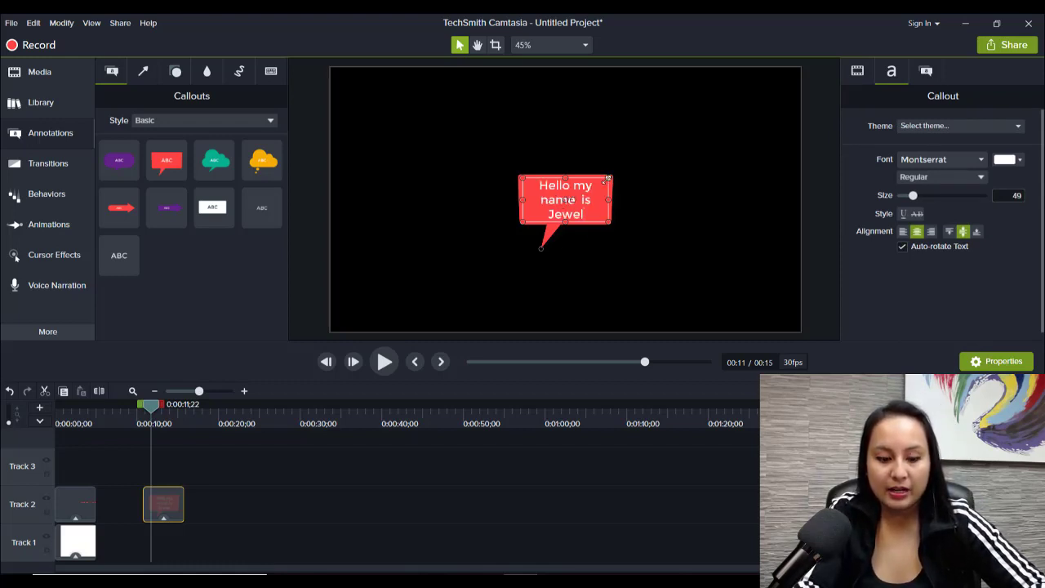
pyautogui.moveTo(606, 178); pyautogui.dragTo(747, 163)
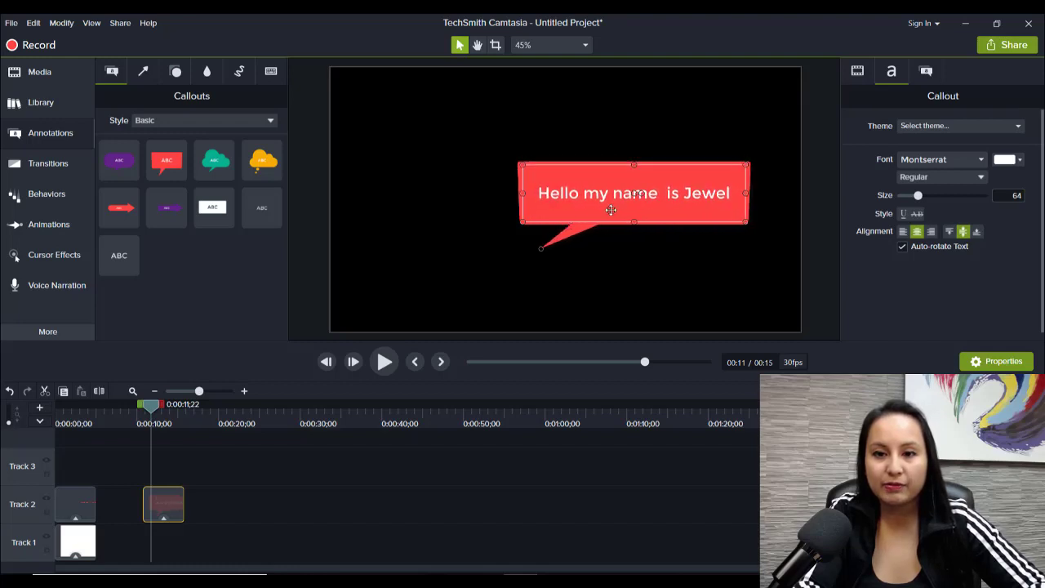
pyautogui.moveTo(610, 209); pyautogui.dragTo(542, 217)
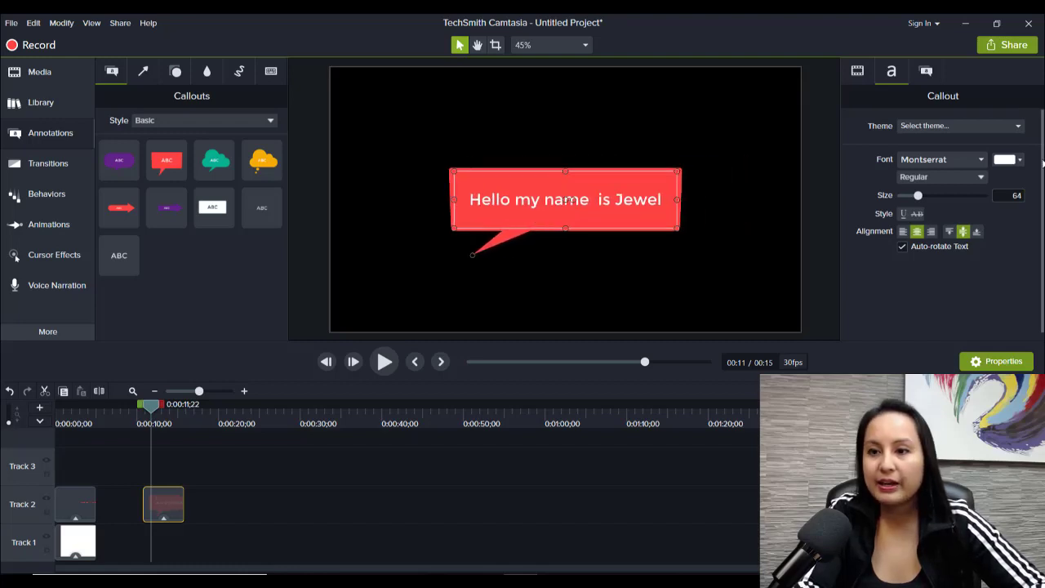
# Give the speech-bubble callout a blue fill colour and a blue outline.
pyautogui.click(927, 73)
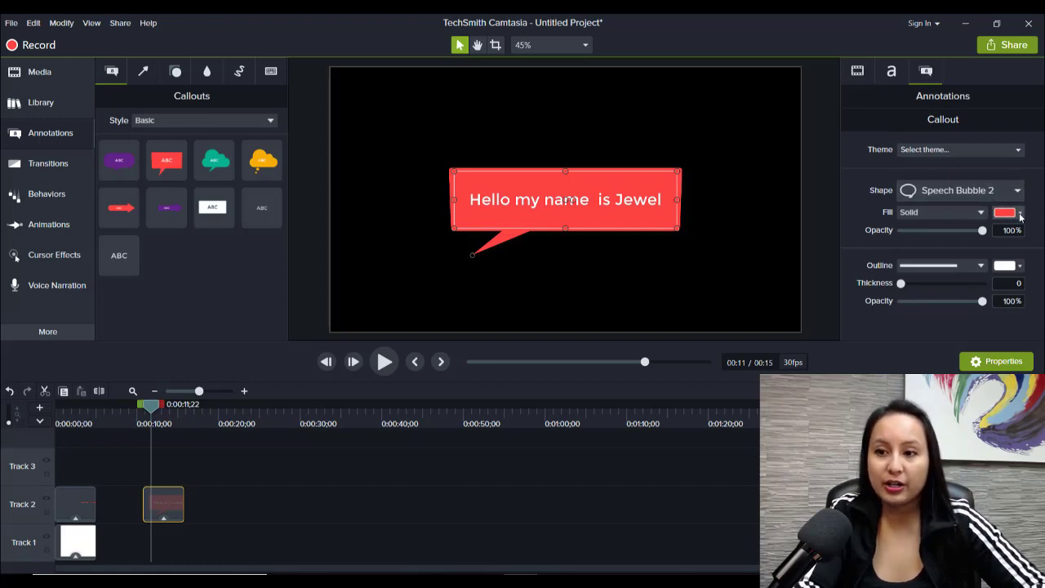
pyautogui.click(1020, 214)
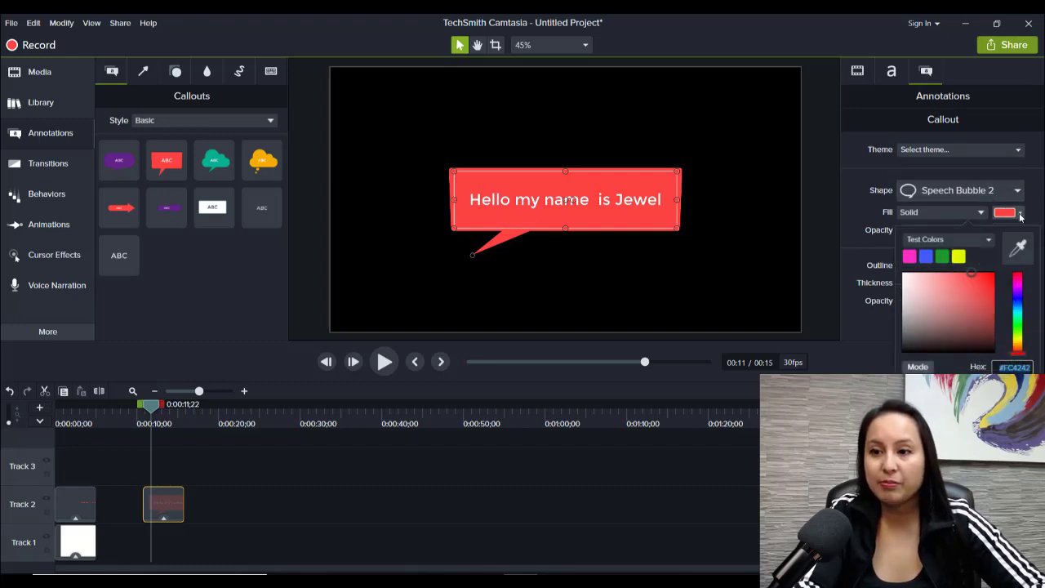
pyautogui.click(926, 259)
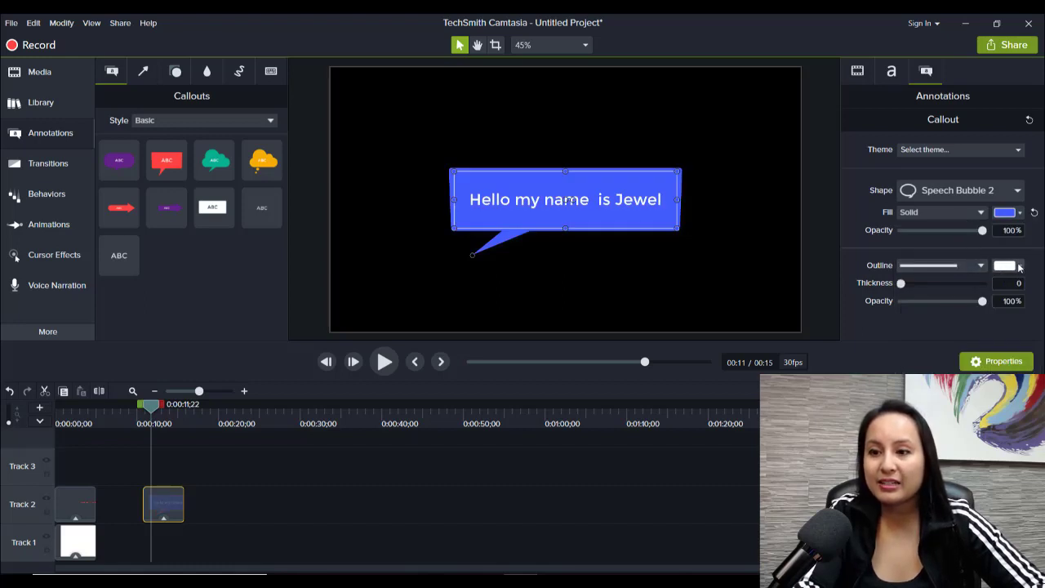
pyautogui.click(1019, 266)
pyautogui.click(925, 310)
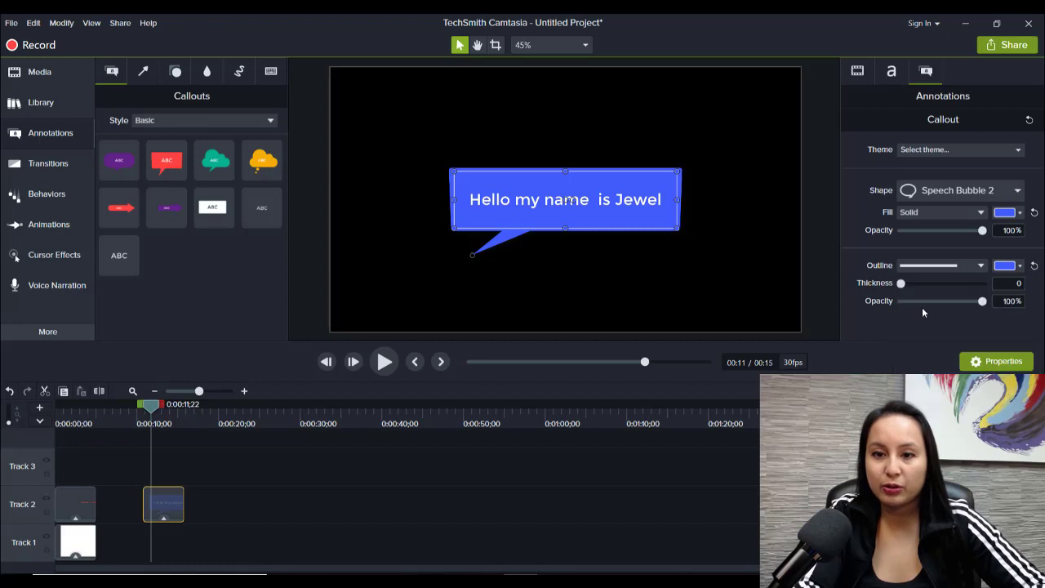
# Try a gradient fill on the callout, then return it to a solid blue fill.
pyautogui.click(955, 212)
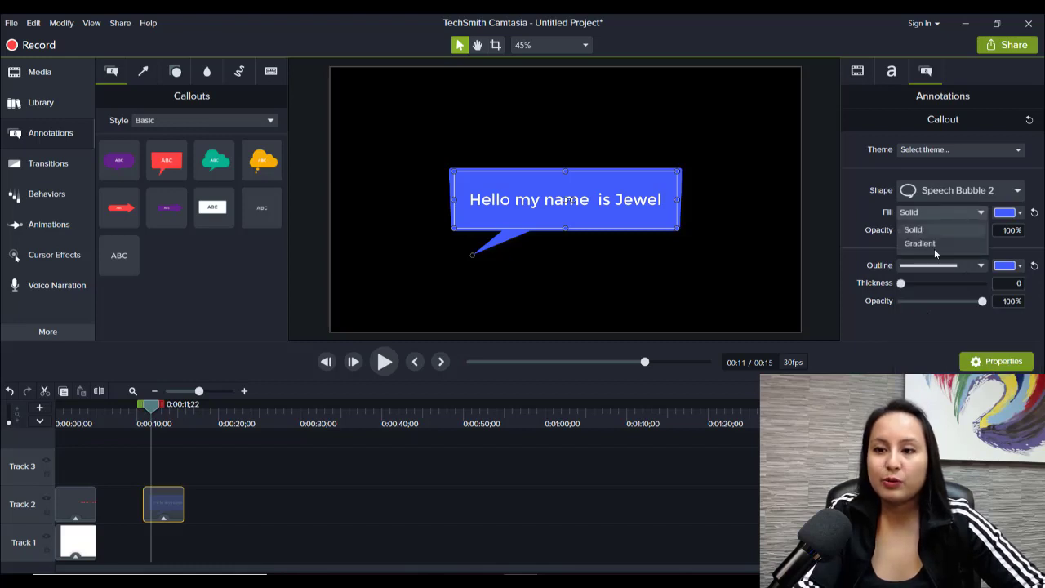
pyautogui.click(932, 243)
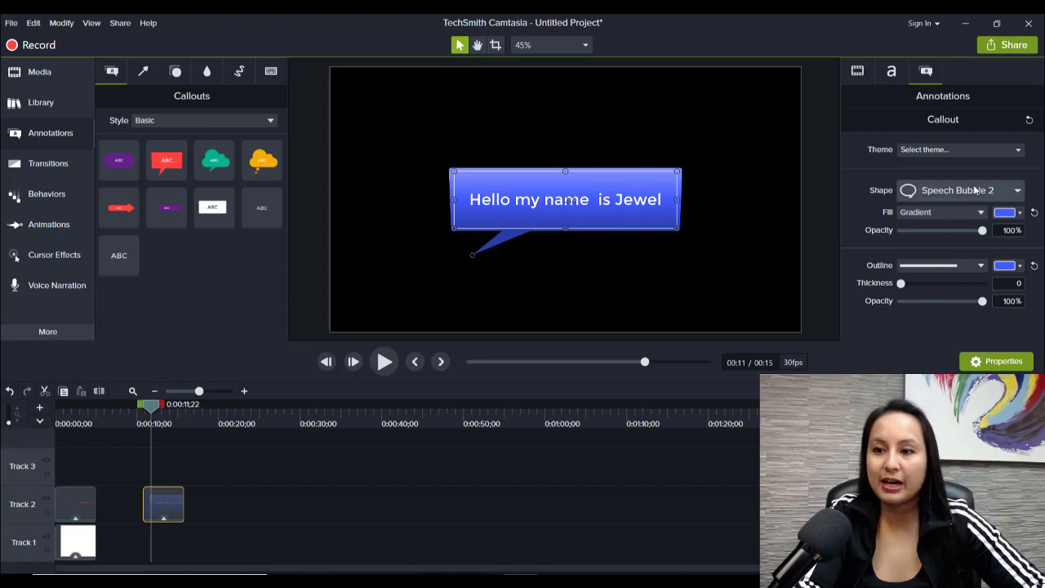
pyautogui.click(966, 211)
pyautogui.click(930, 230)
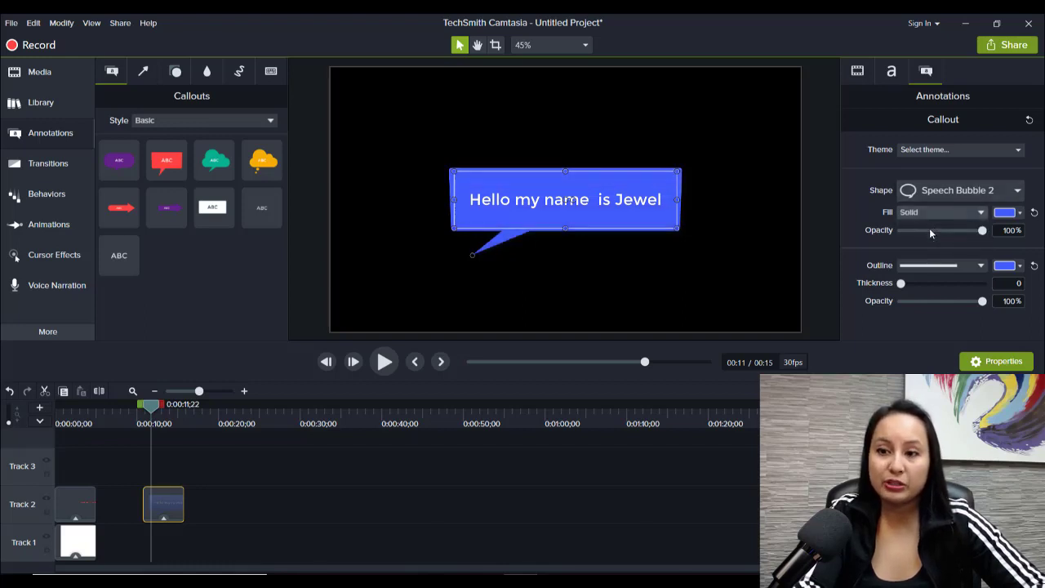